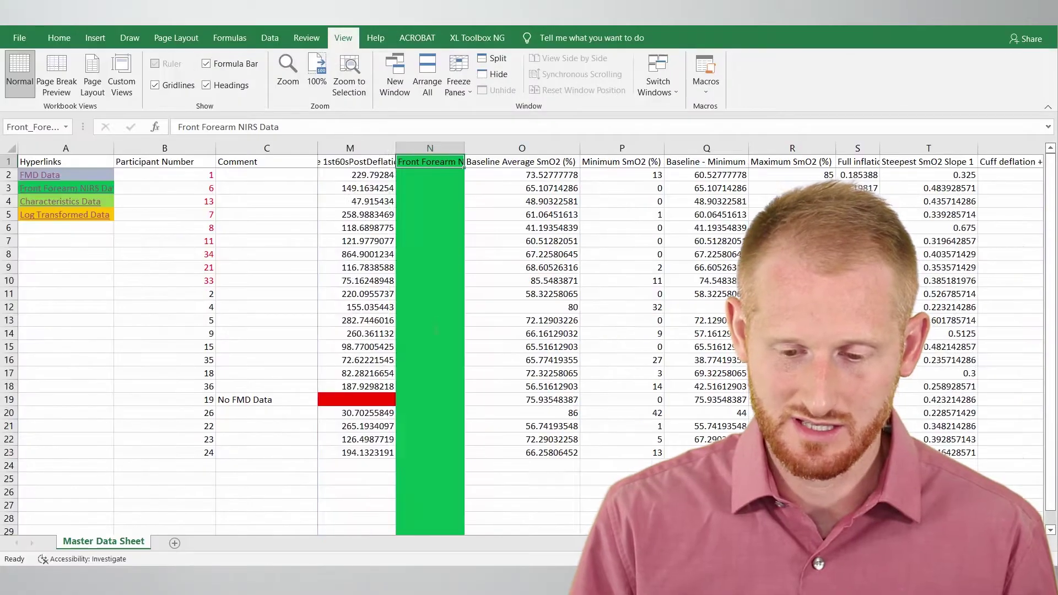
# Step: Scroll back left to columns A–K so the FMD Data headers are visible
pyautogui.hscroll(-5, 391, 491)
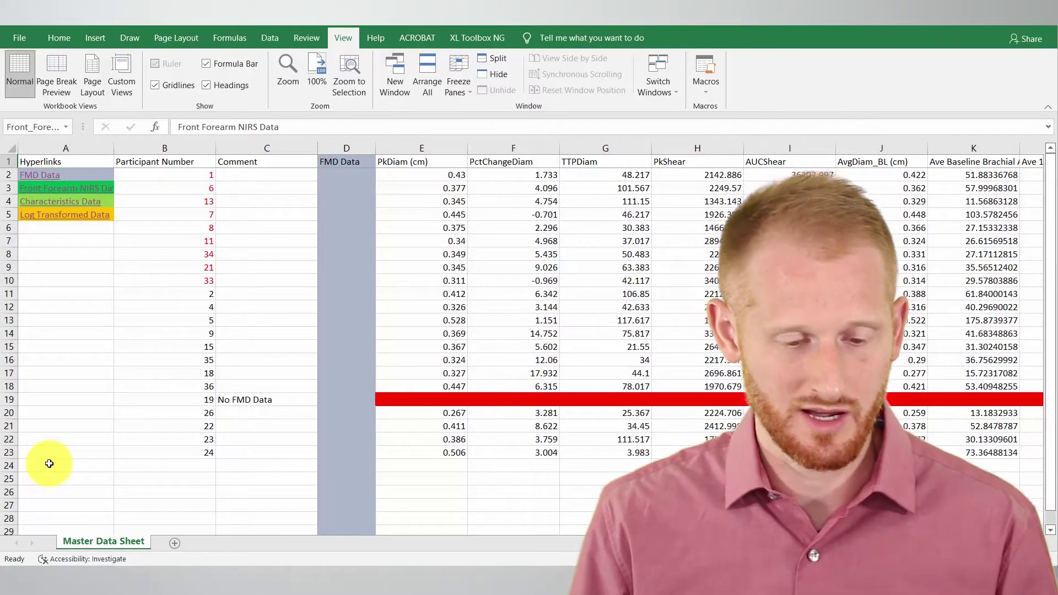
# Step: Fill the whole of row 24 with black
pyautogui.click(11, 465)
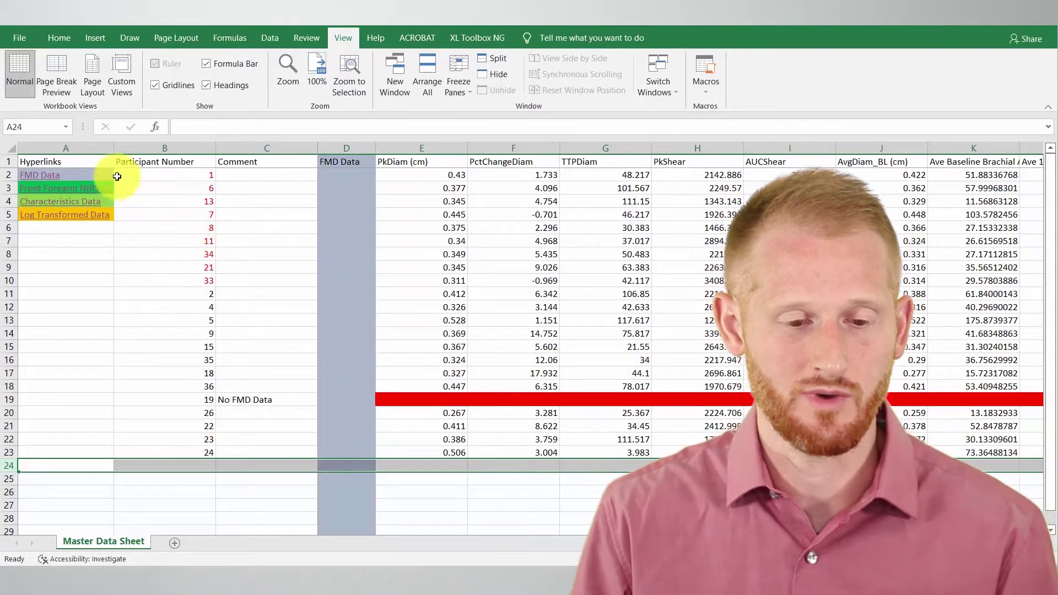
pyautogui.click(65, 39)
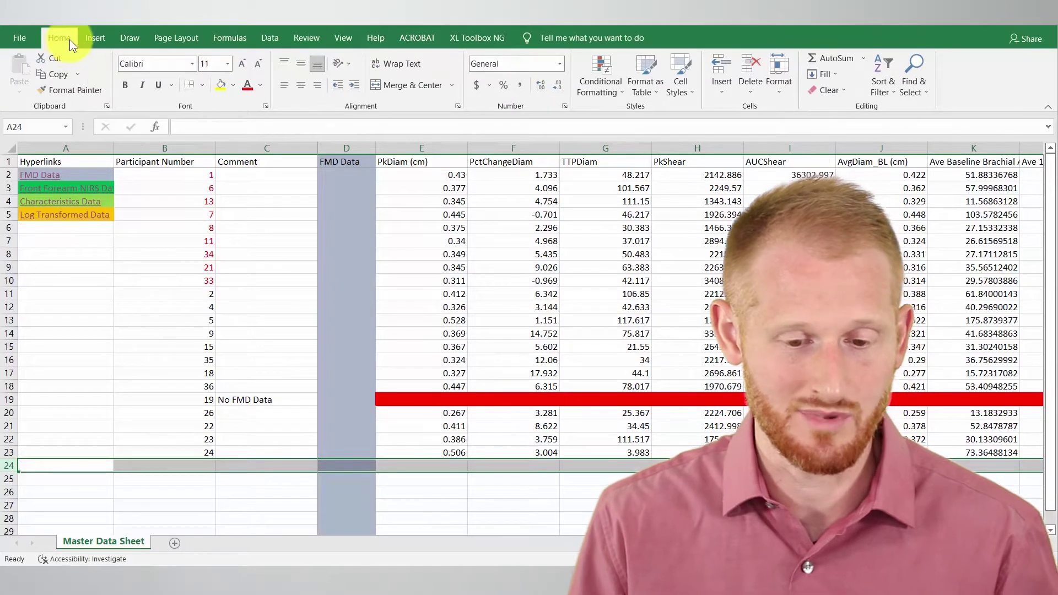
pyautogui.click(234, 88)
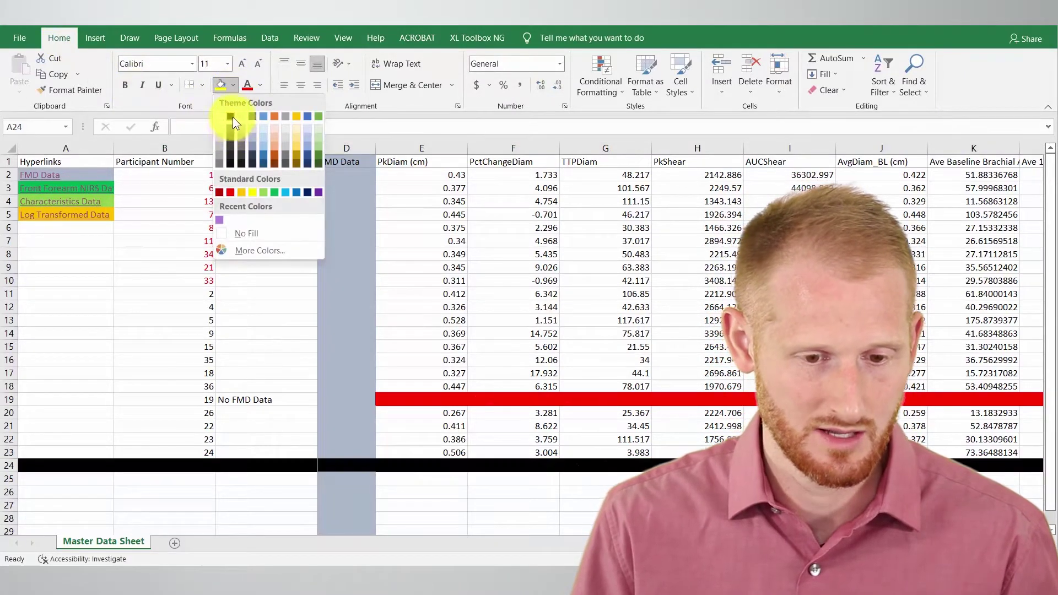
pyautogui.click(231, 116)
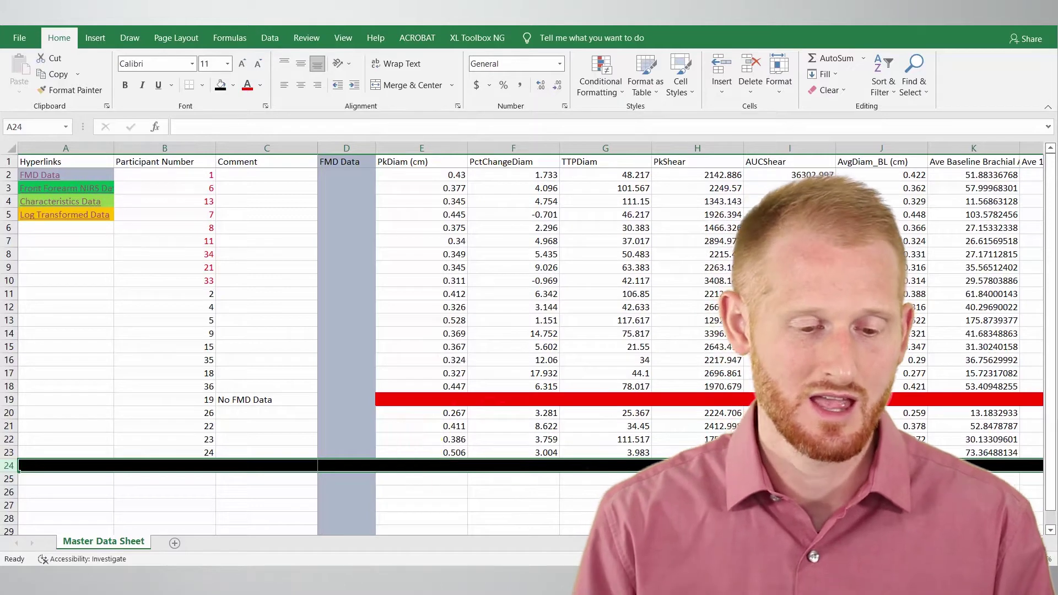
# Step: Fill rows 26, 28 and 30 with black as well
pyautogui.scroll(-2, 71, 485)
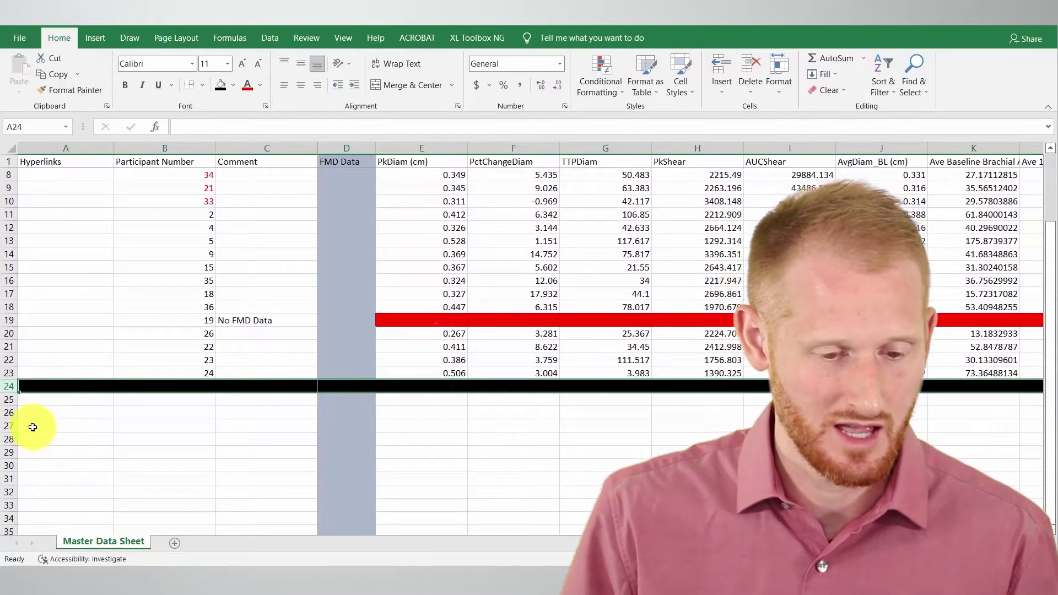
pyautogui.click(8, 412)
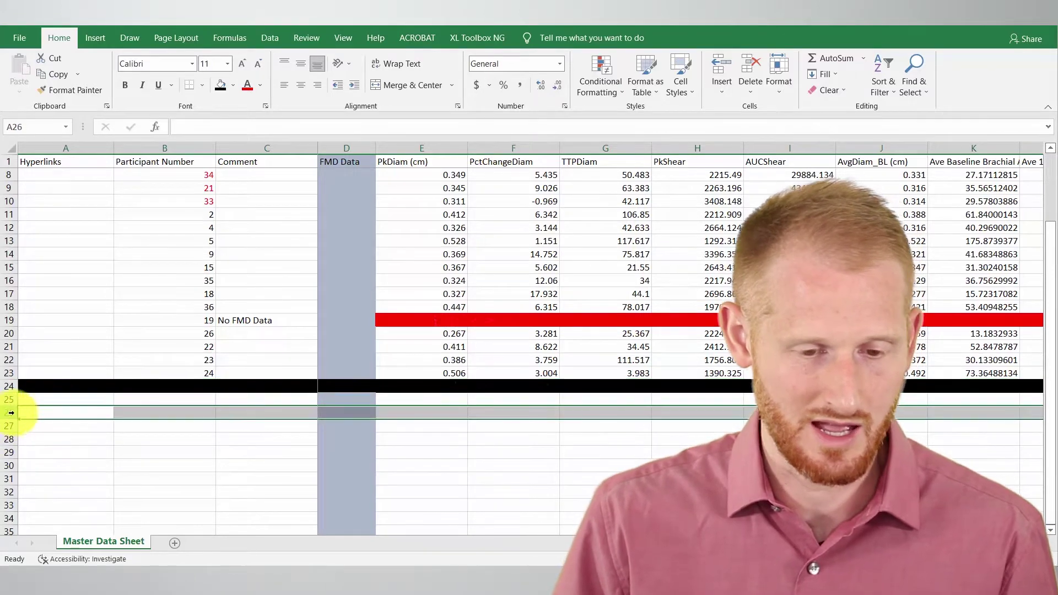
pyautogui.click(221, 85)
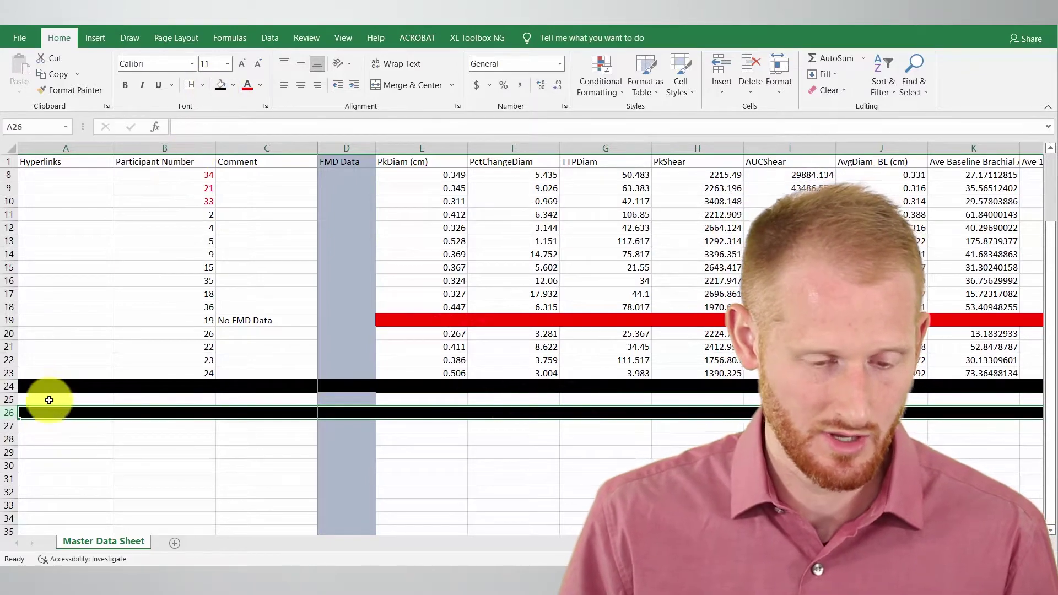
pyautogui.click(4, 439)
pyautogui.click(221, 85)
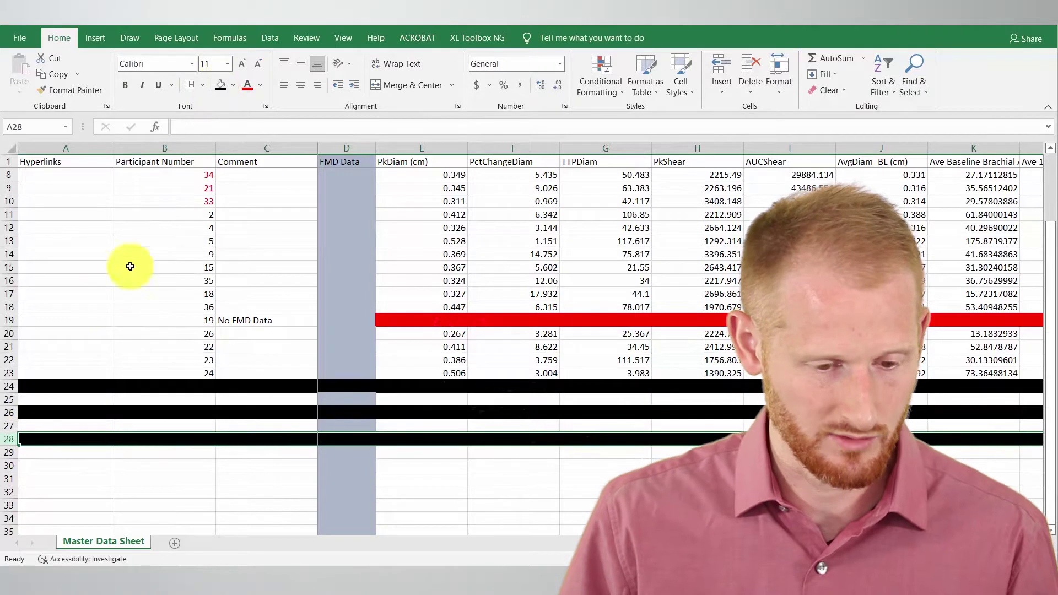
pyautogui.click(8, 466)
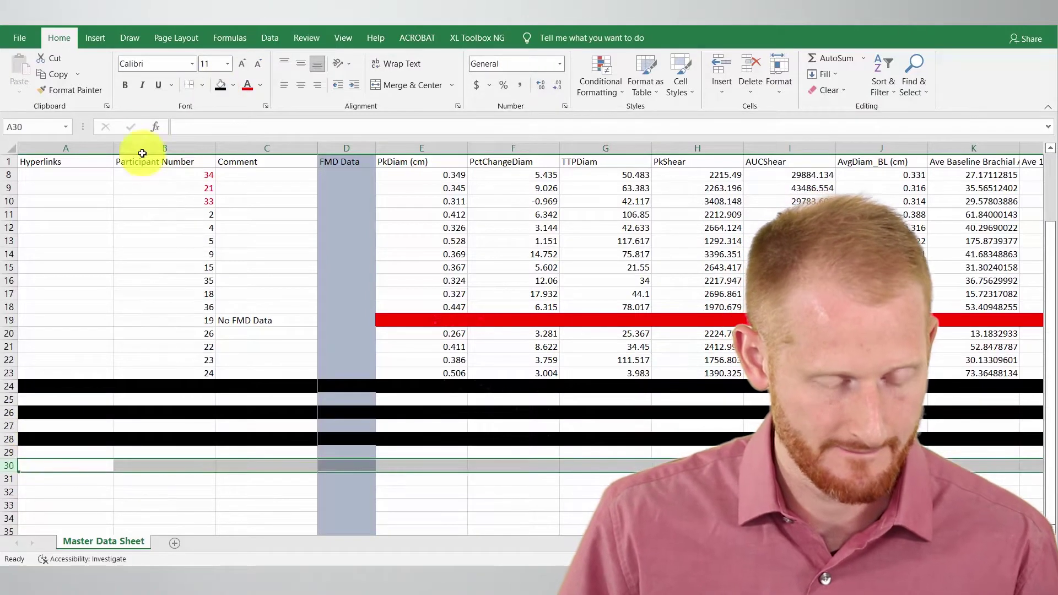
pyautogui.click(220, 86)
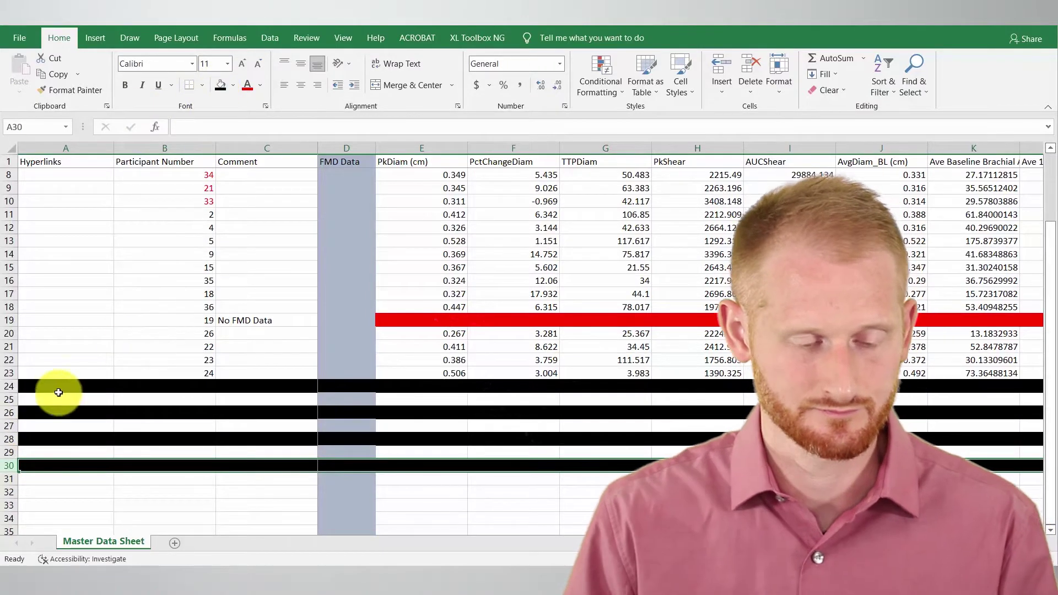
# Step: Label cell A24 'Full Dataset'
pyautogui.click(29, 385)
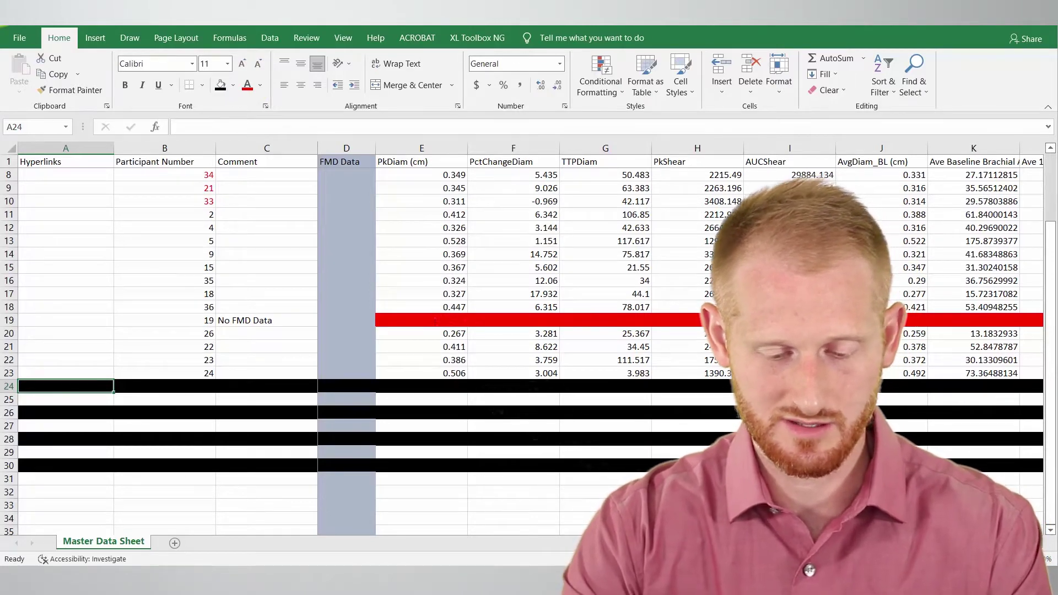
pyautogui.write('Full')
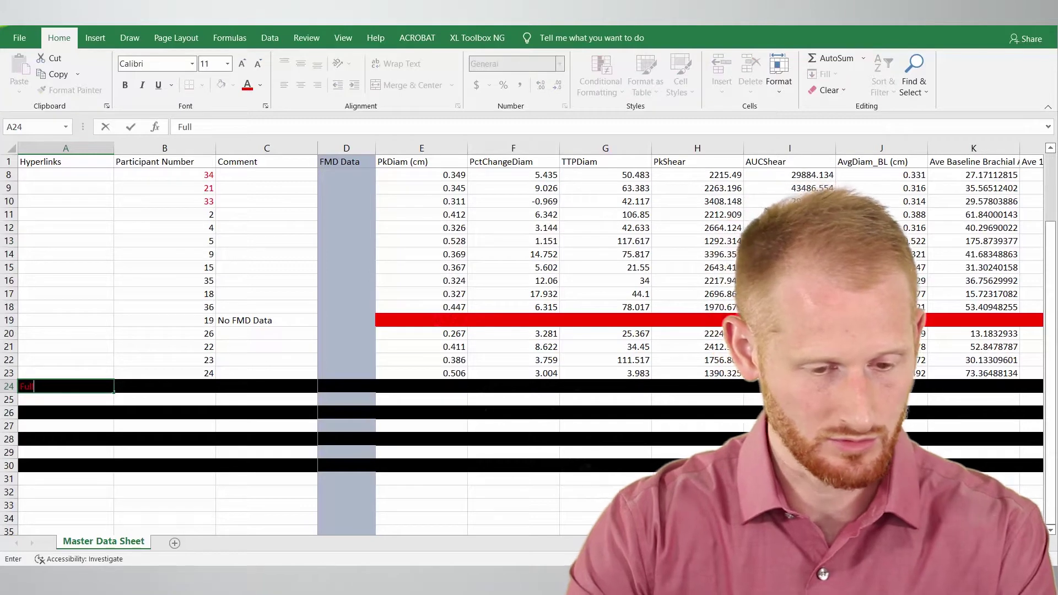
pyautogui.write(' Dataset')
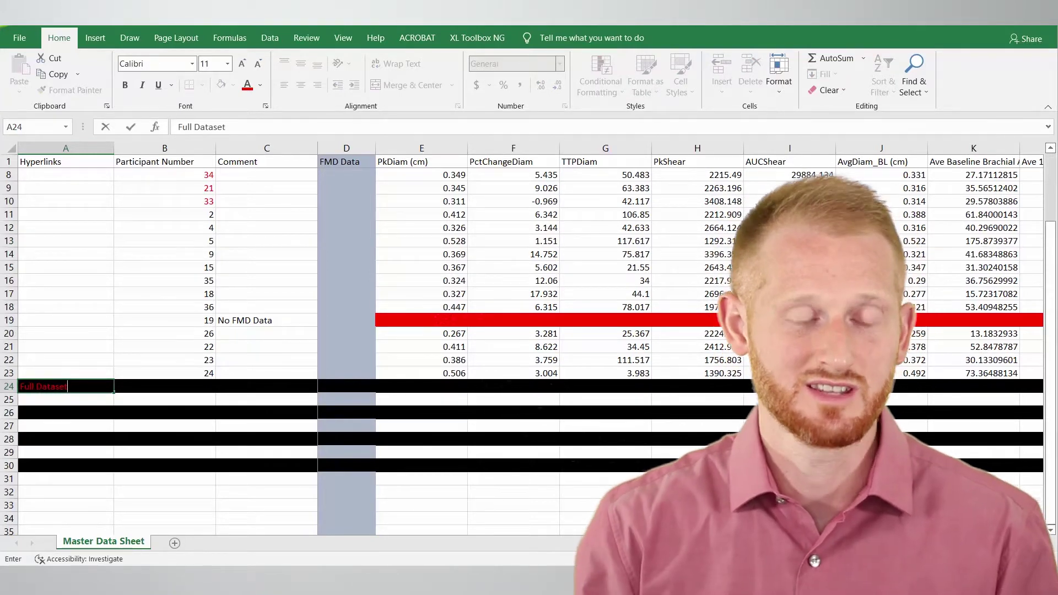
pyautogui.press('Return')
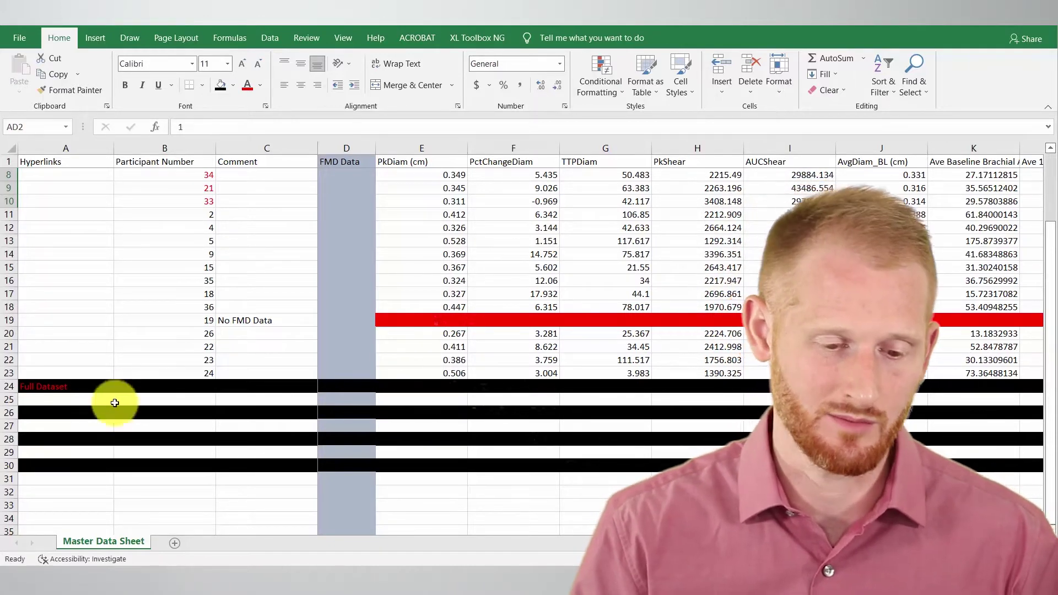
# Step: Enter the label 'Positive FHH' in cell A26
pyautogui.click(61, 411)
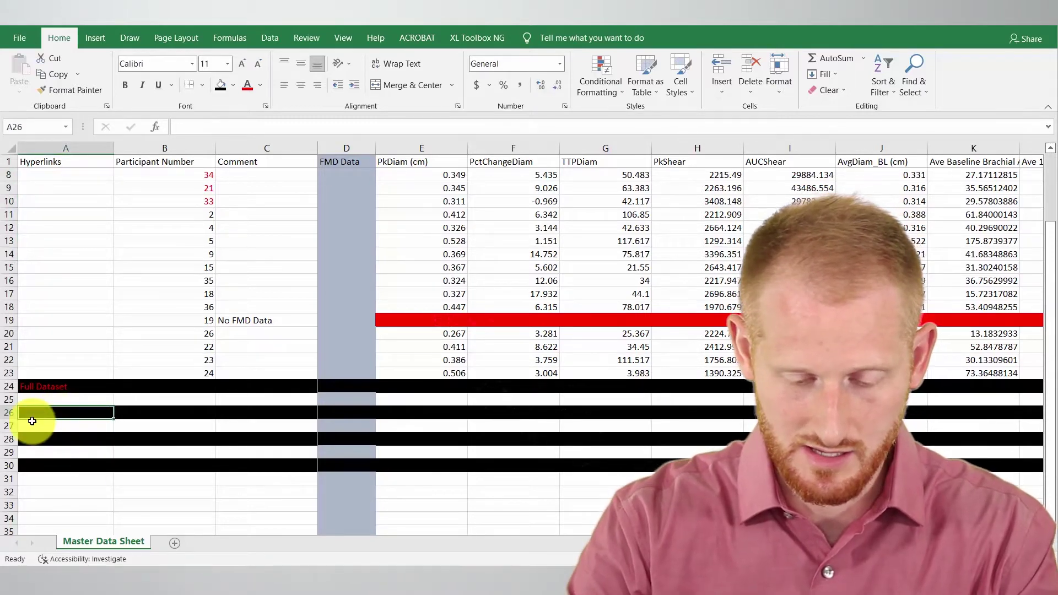
pyautogui.write('Pos')
pyautogui.press('BackSpace')
pyautogui.press('BackSpace')
pyautogui.press('BackSpace')
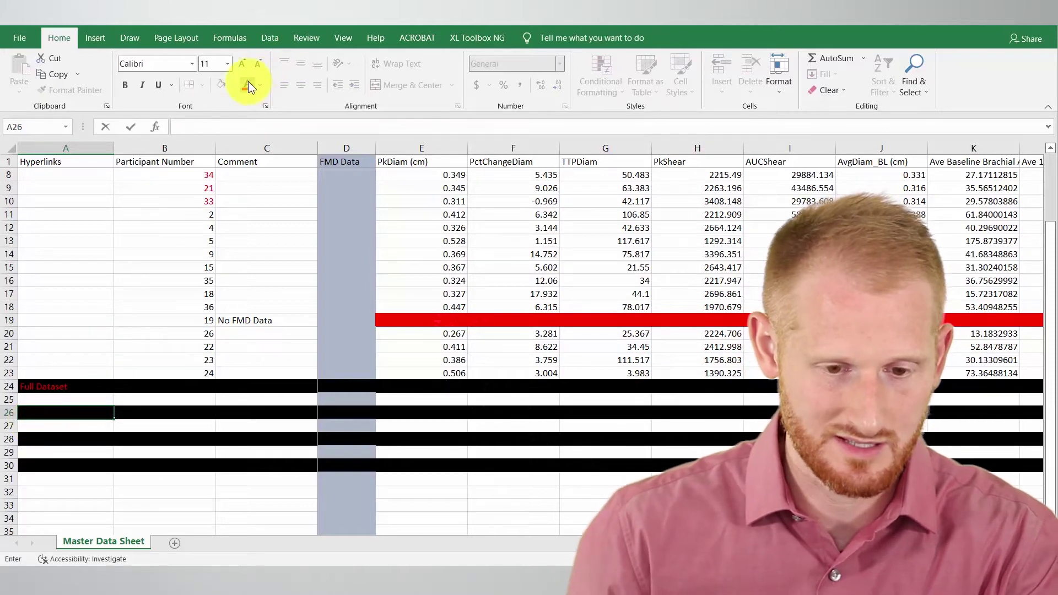
pyautogui.write('Pos')
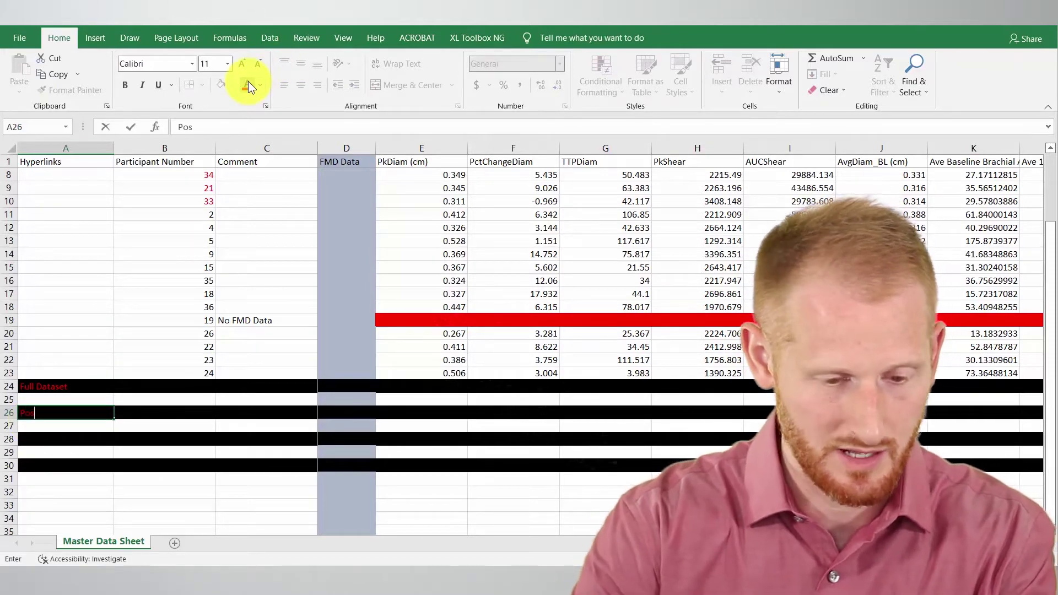
pyautogui.write('itive ')
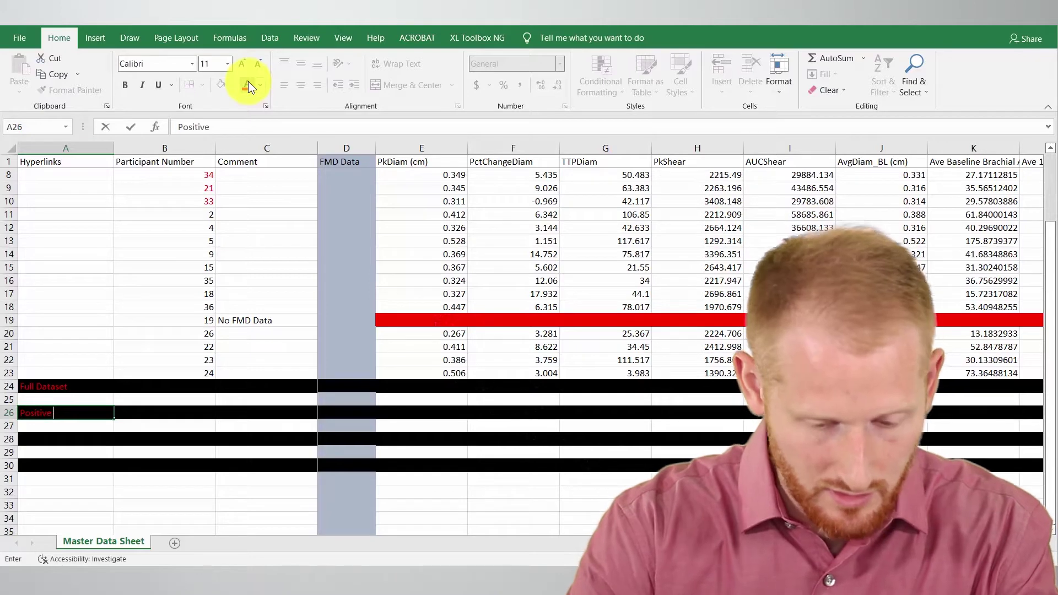
pyautogui.write('FHH')
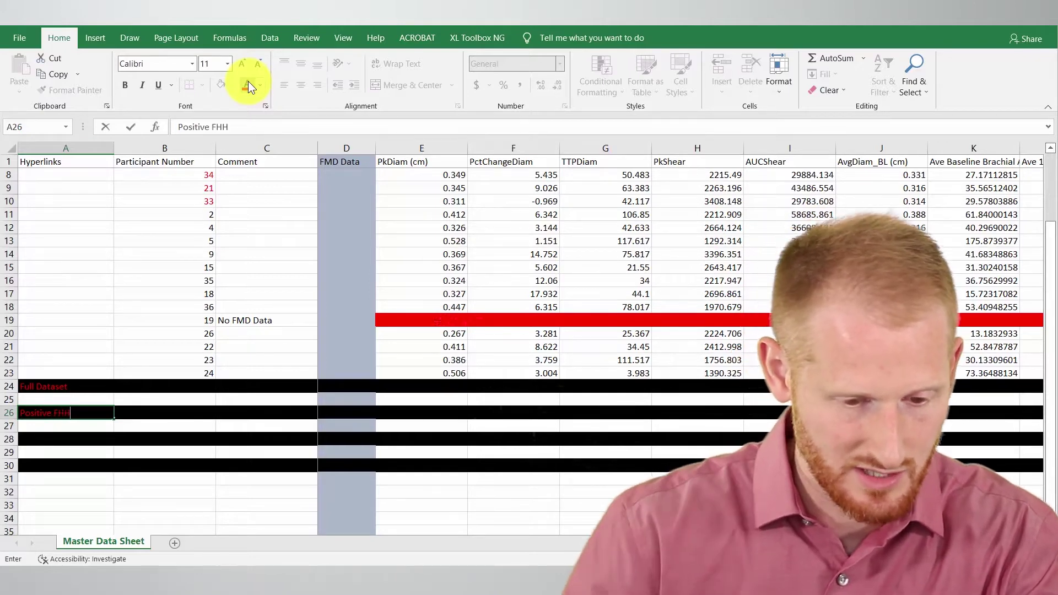
# Step: Label cell A28 'Negative FHH'
pyautogui.click(51, 439)
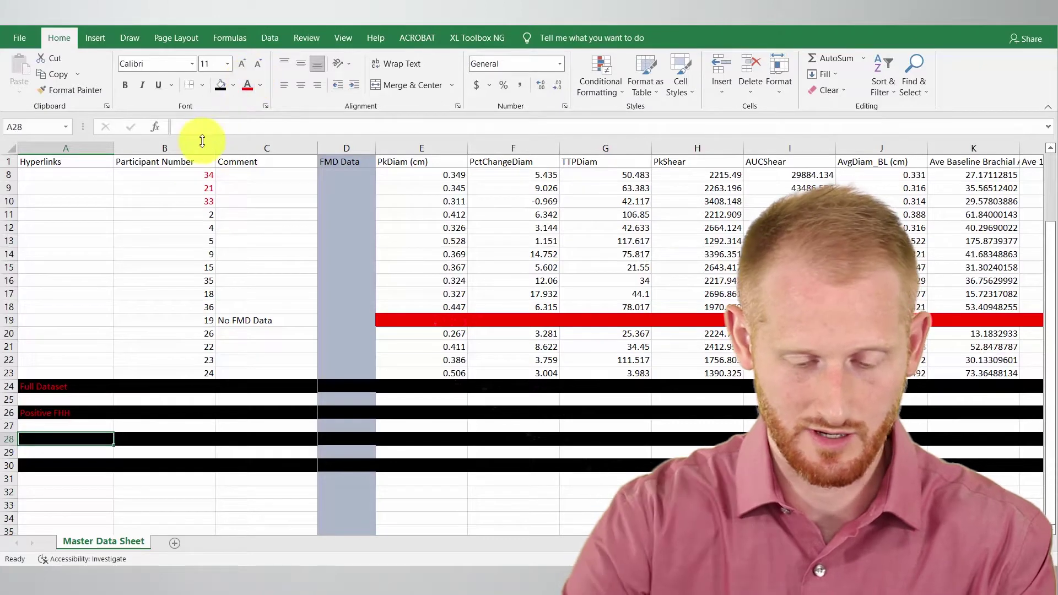
pyautogui.write('Negative')
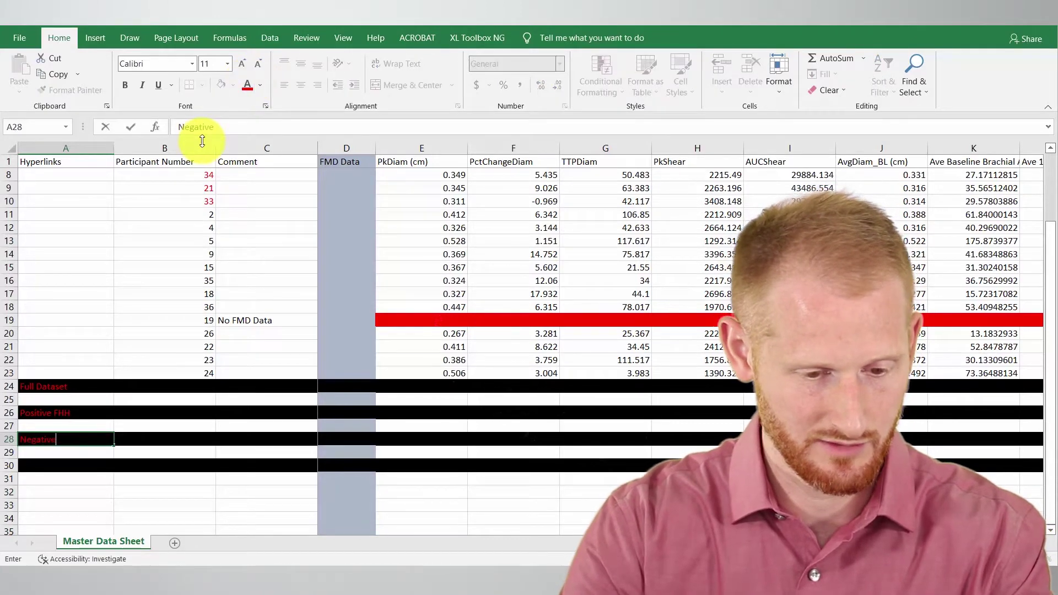
pyautogui.write(' FHH')
pyautogui.press('Return')
pyautogui.press('Return')
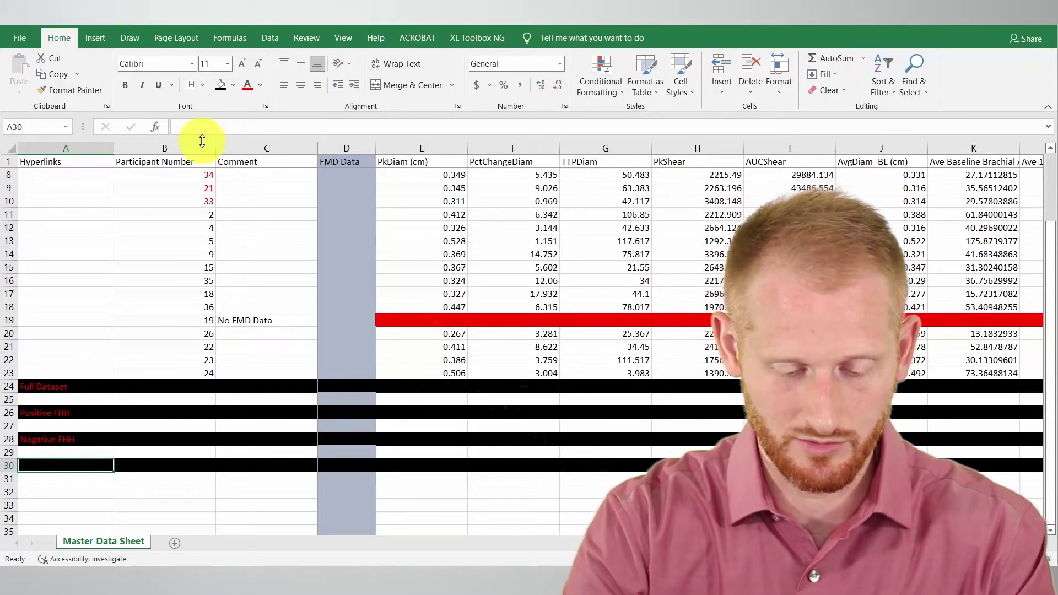
# Step: Label cell A30 'Between Variable Stats'
pyautogui.write('Between')
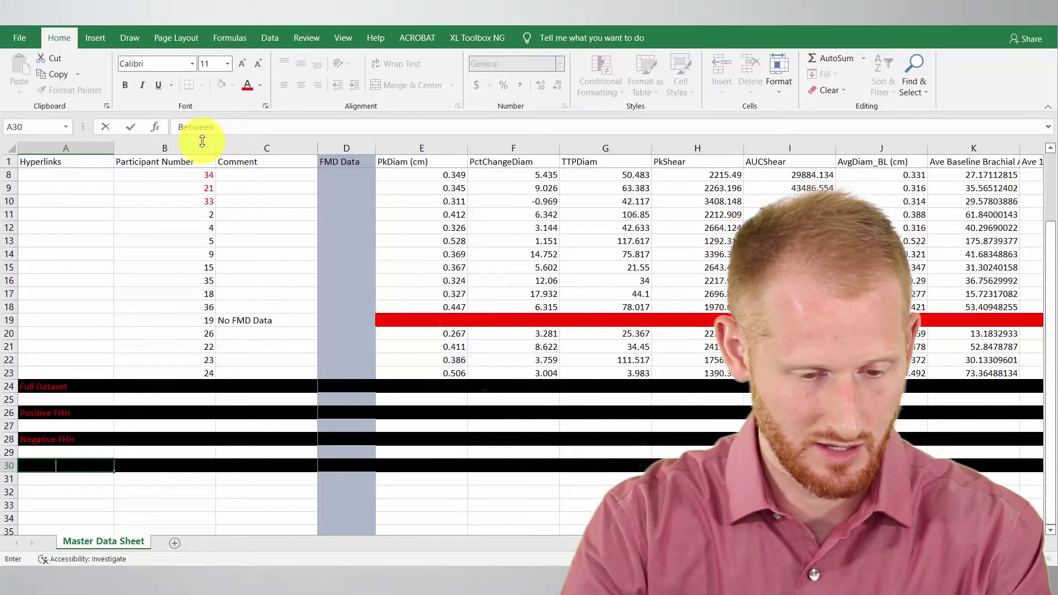
pyautogui.press('BackSpace')
pyautogui.press('BackSpace')
pyautogui.press('BackSpace')
pyautogui.press('BackSpace')
pyautogui.press('BackSpace')
pyautogui.press('BackSpace')
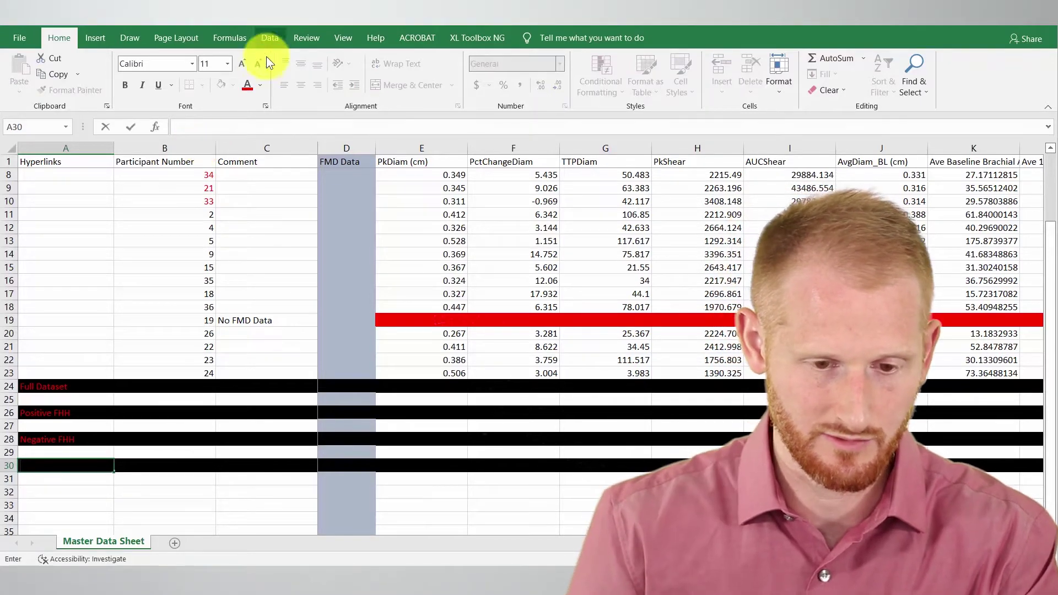
pyautogui.write('Between Var')
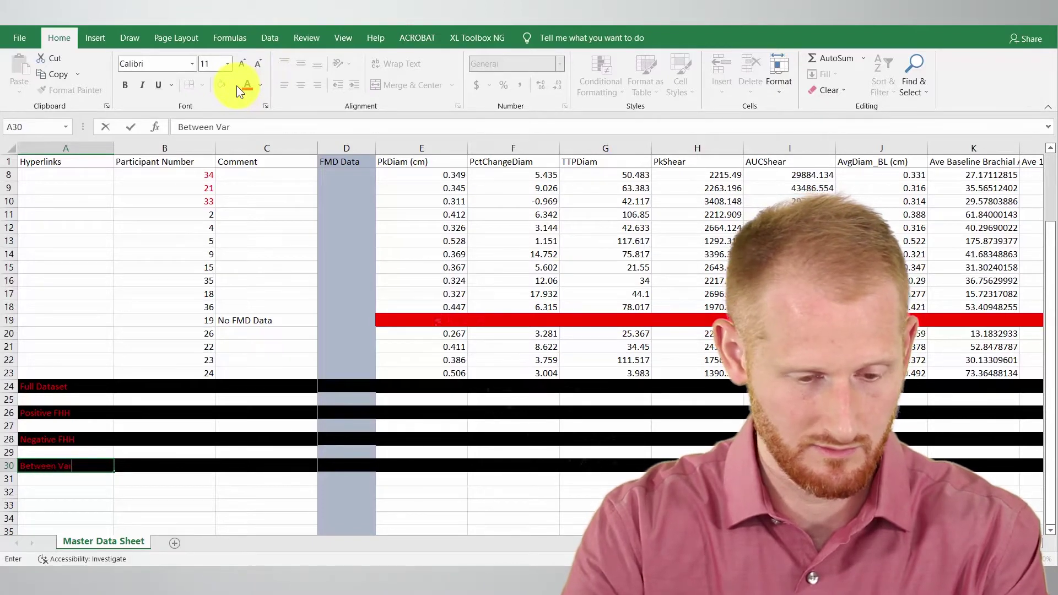
pyautogui.write('iable Stats')
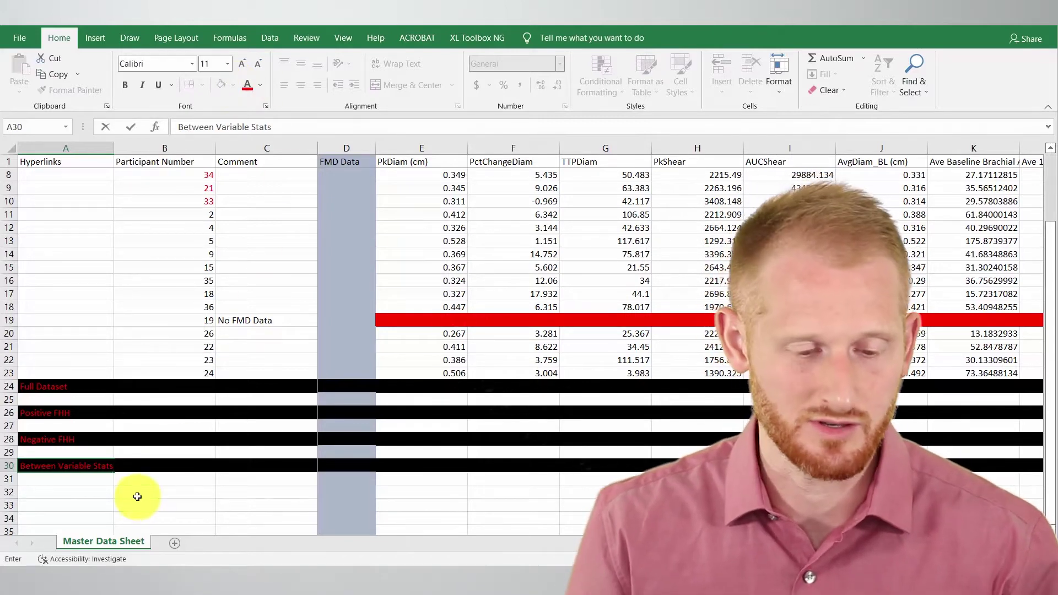
pyautogui.click(87, 489)
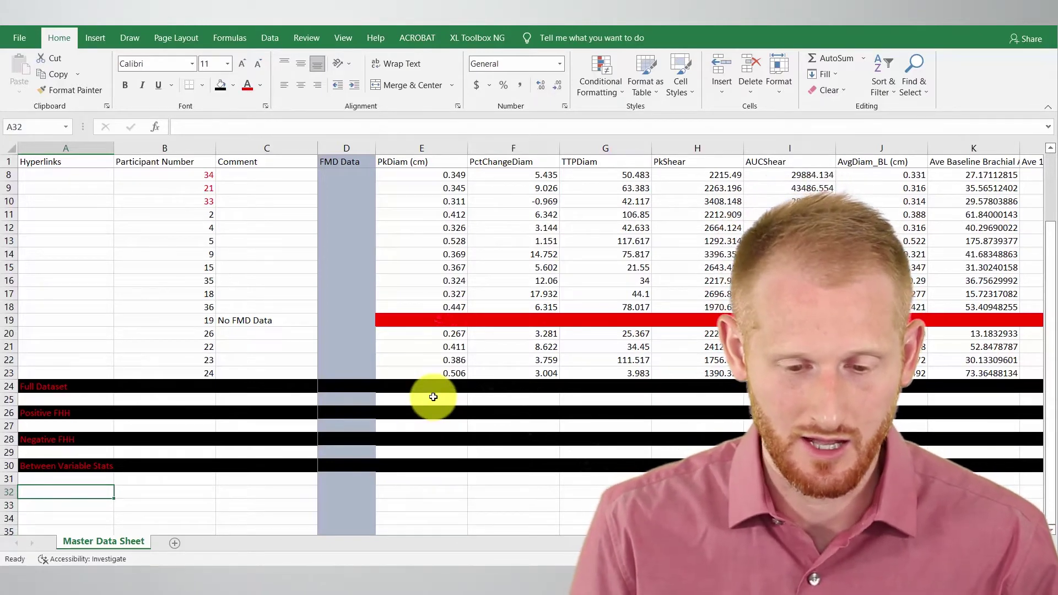
pyautogui.hscroll(5, 680, 339)
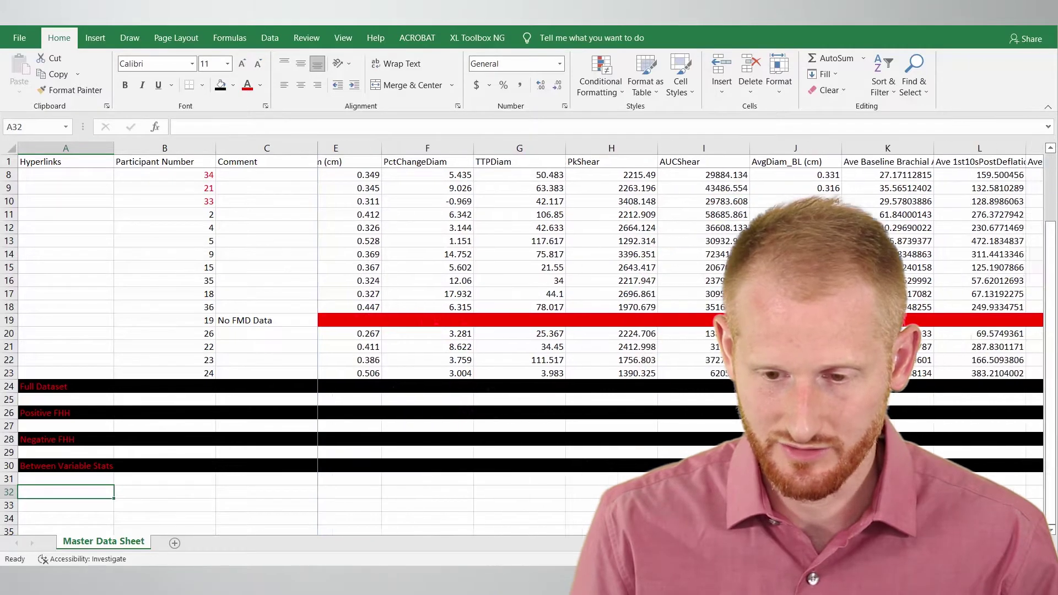
pyautogui.hscroll(3, 569, 224)
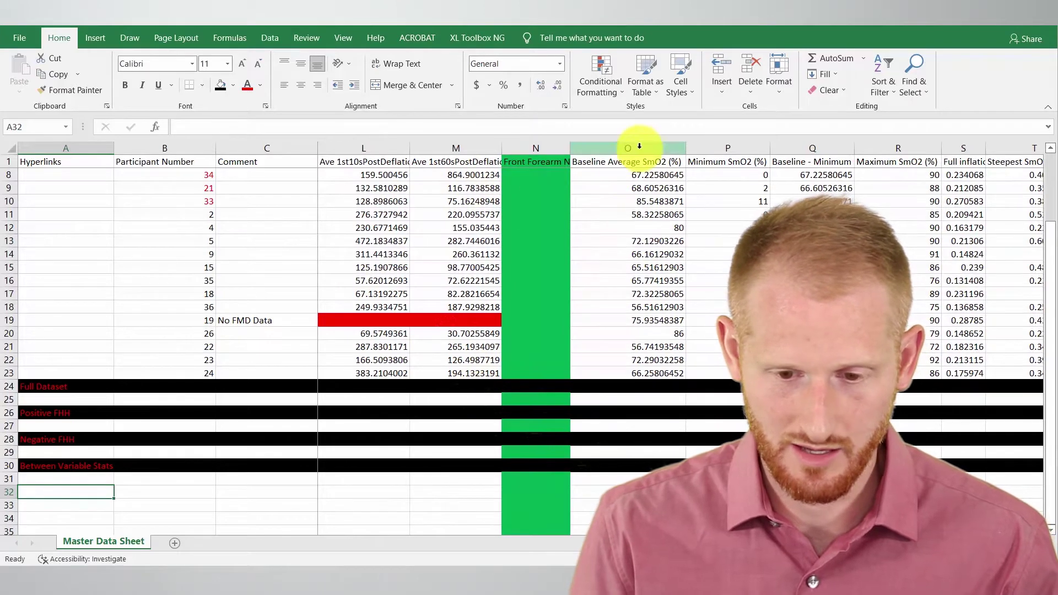
pyautogui.click(465, 318)
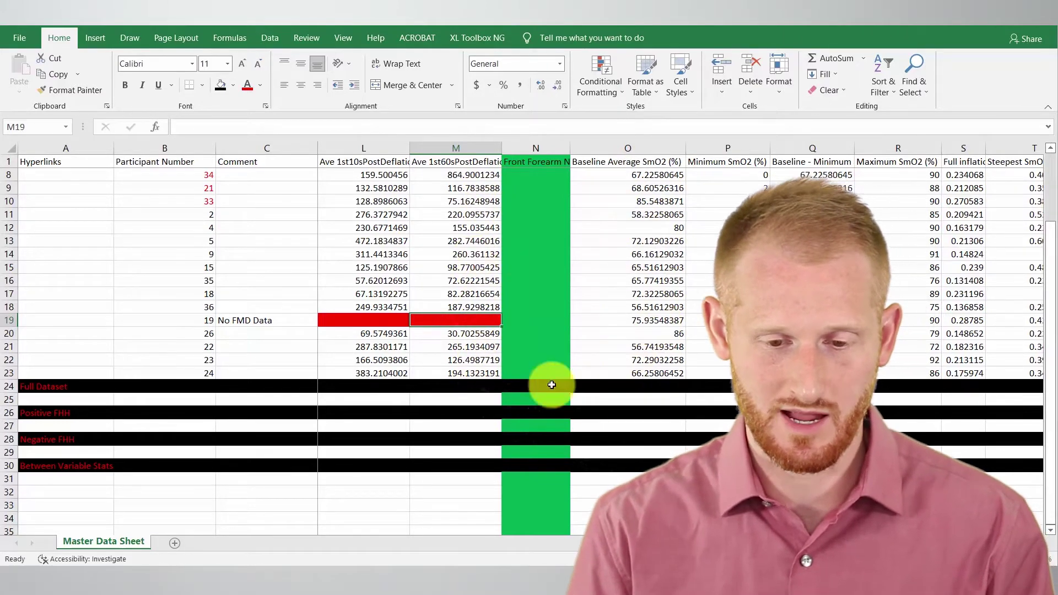
pyautogui.click(471, 402)
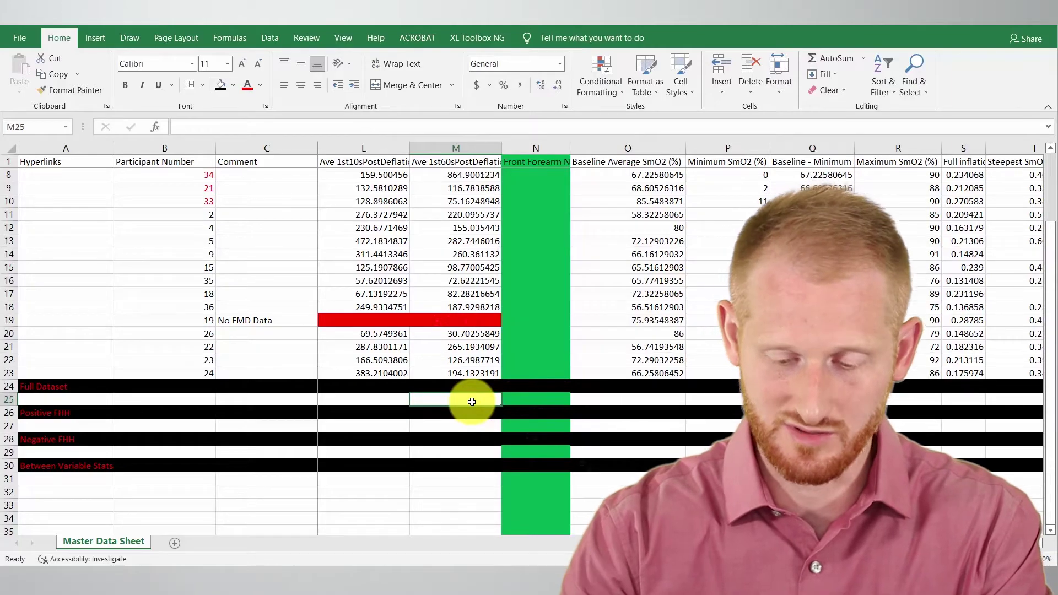
# Step: Enter =COUNTA(M2:M23) in M25, returning a count of 21
pyautogui.write('=')
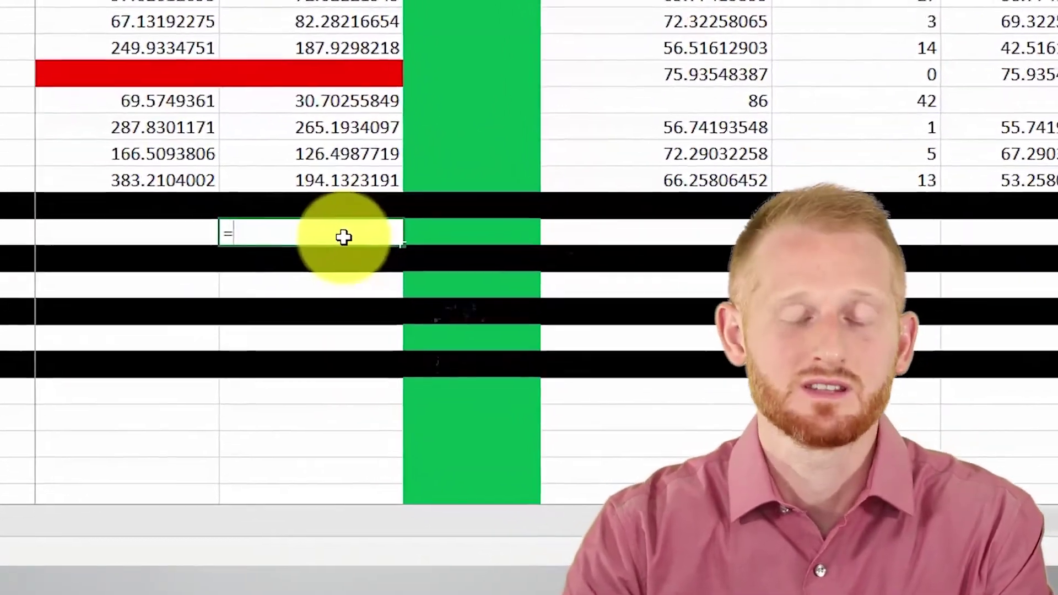
pyautogui.write('count')
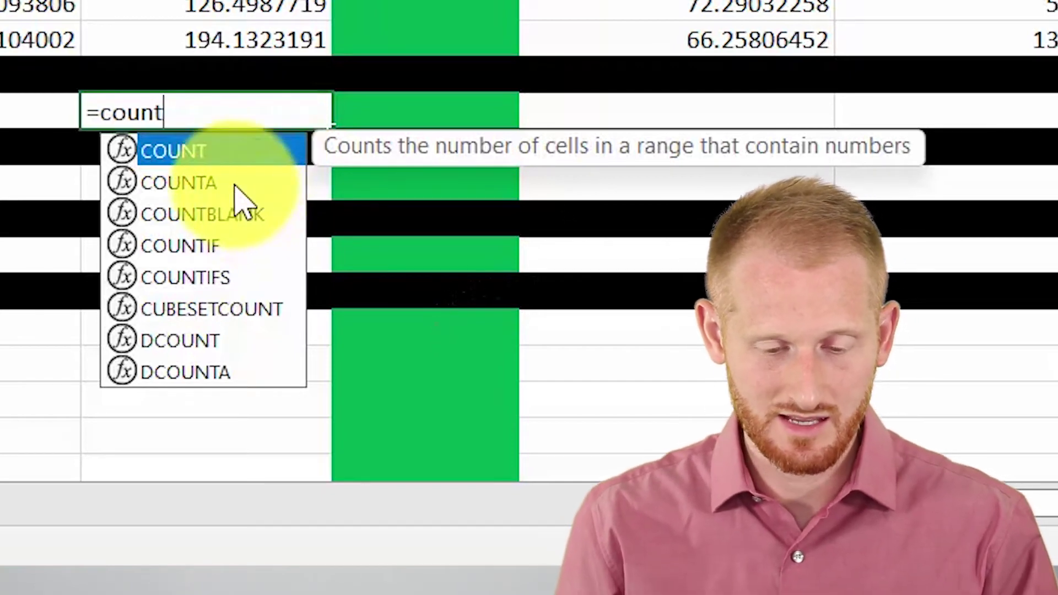
pyautogui.write('a')
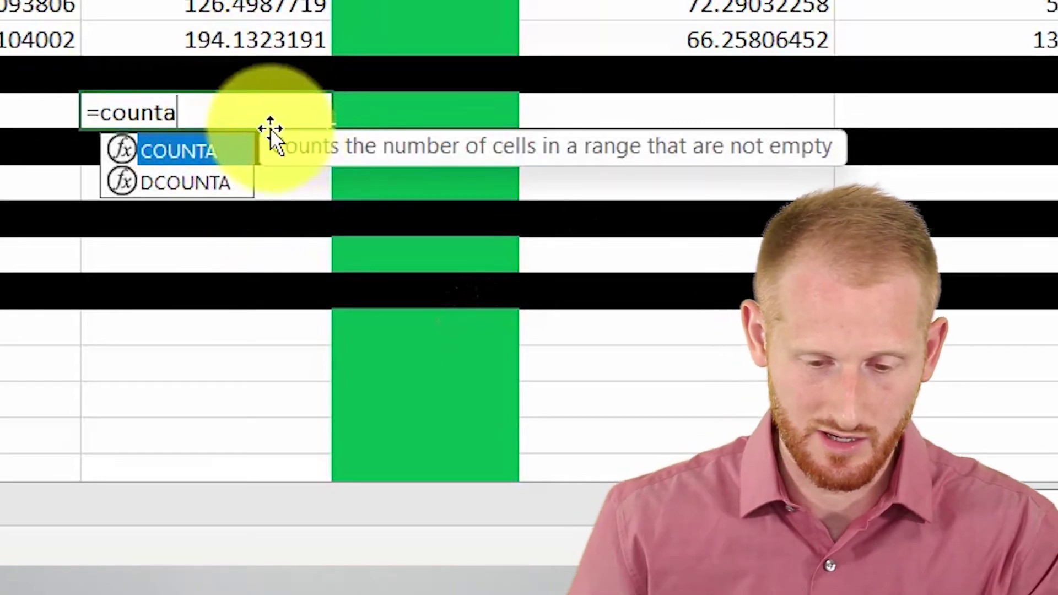
pyautogui.doubleClick(212, 159)
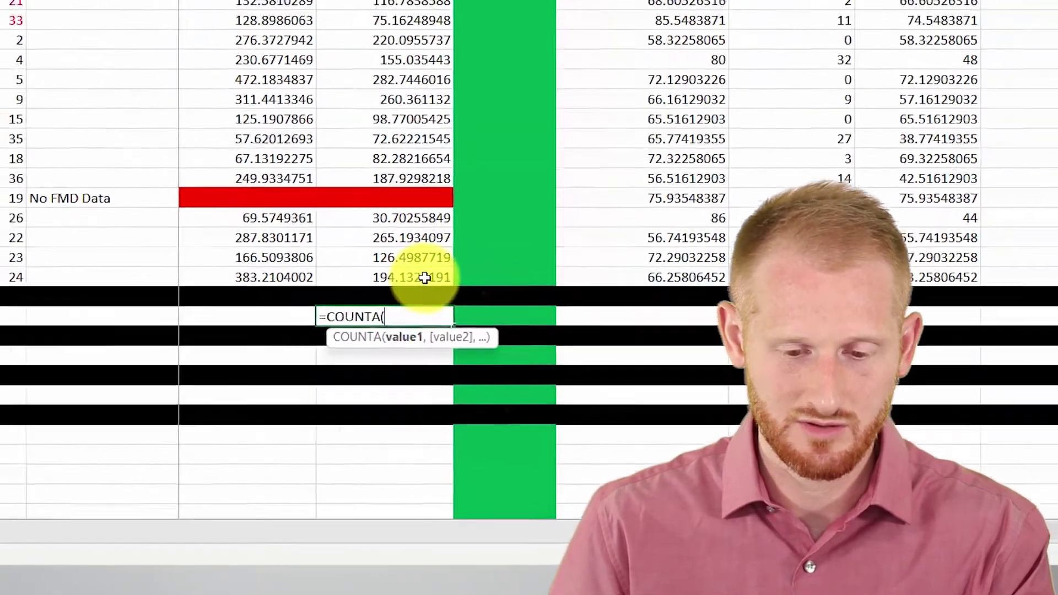
pyautogui.moveTo(424, 277); pyautogui.dragTo(465, 172)
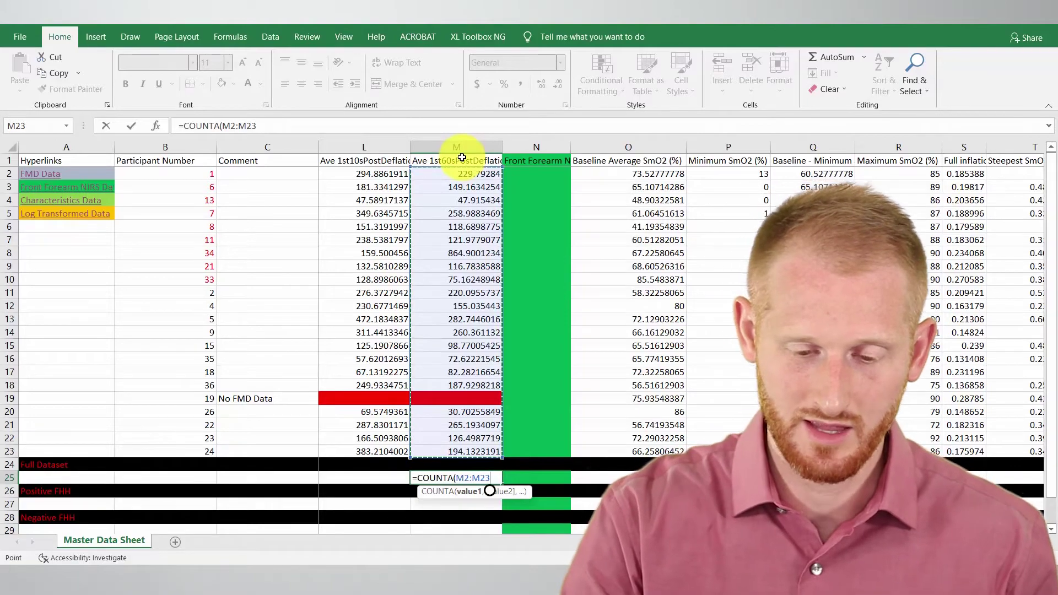
pyautogui.press('Return')
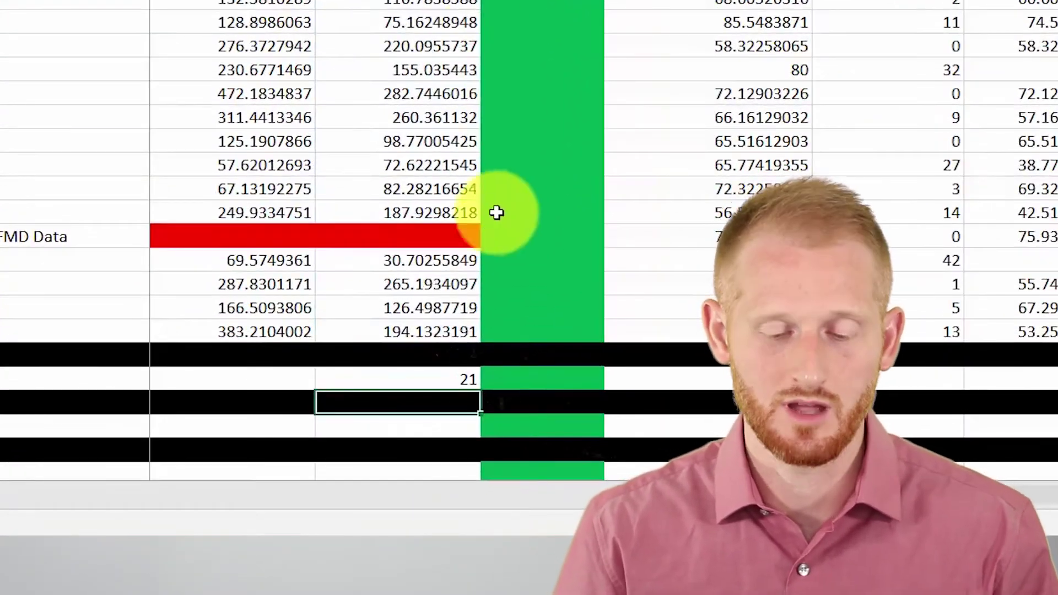
pyautogui.click(455, 380)
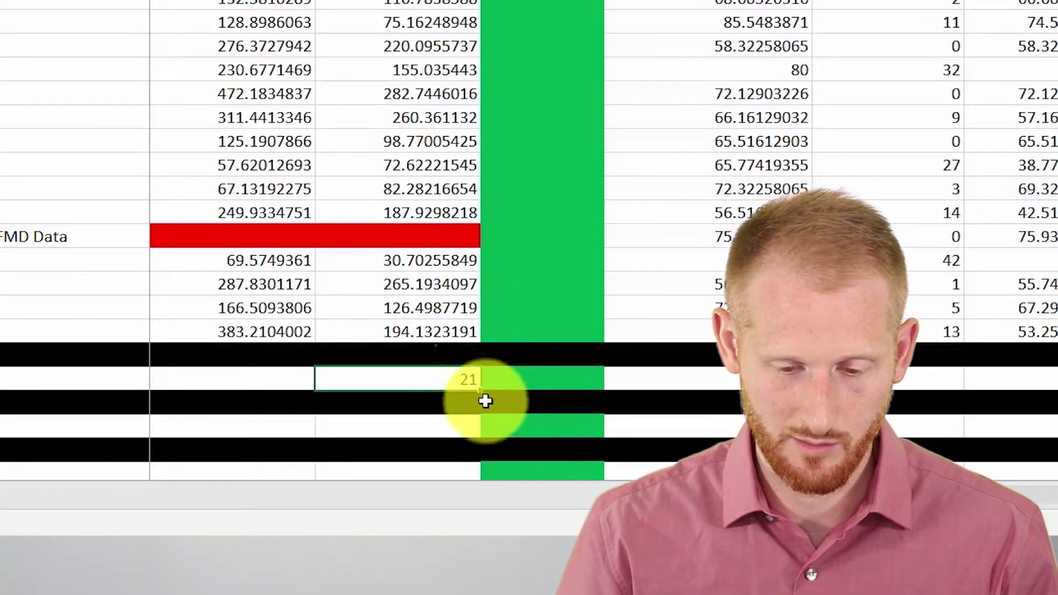
# Step: Copy the M25 count left along the Full Dataset row to column E
pyautogui.moveTo(473, 384); pyautogui.dragTo(74, 378)
pyautogui.press('Escape')
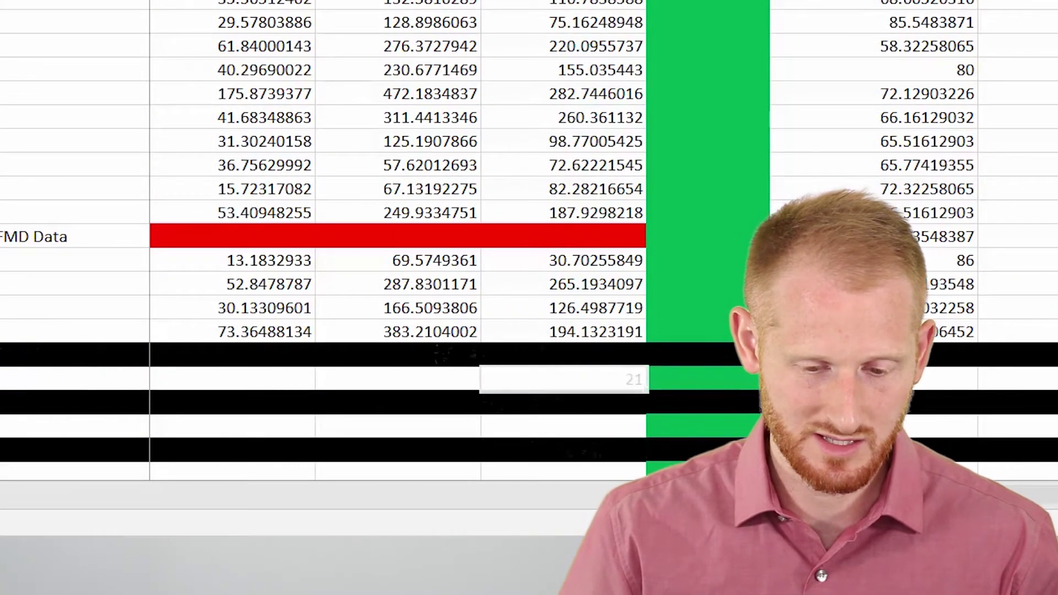
pyautogui.hotkey('shift', 'Up')
pyautogui.hotkey('shift', 'Up')
pyautogui.hotkey('shift', 'Up')
pyautogui.click(562, 379)
pyautogui.moveTo(646, 390); pyautogui.dragTo(320, 387)
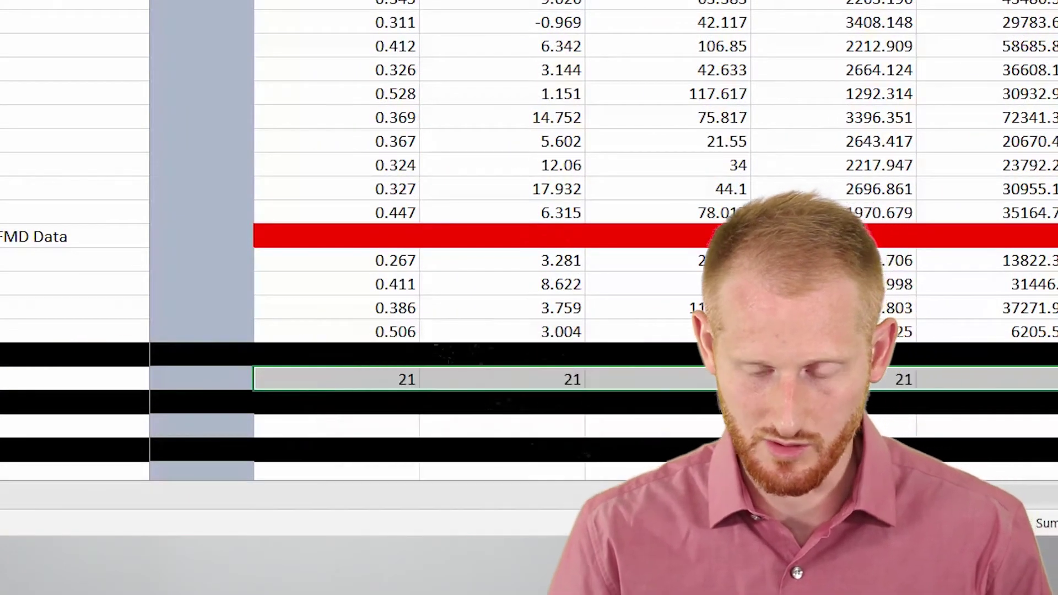
# Step: Copy the count right to the last data column, checking the 22 against row 19
pyautogui.click(395, 236)
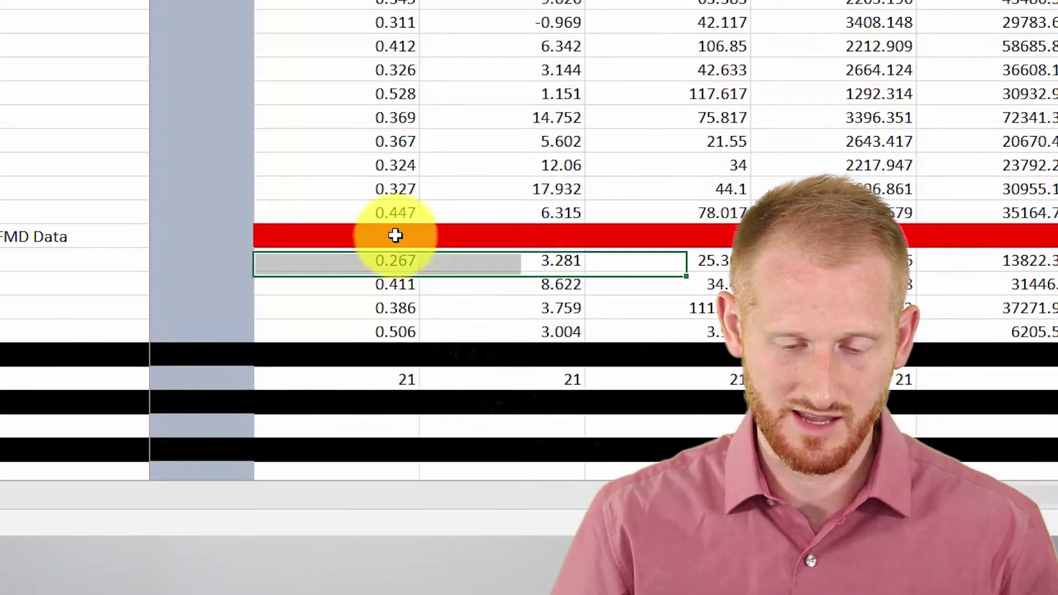
pyautogui.moveTo(396, 235); pyautogui.dragTo(634, 236)
pyautogui.click(600, 384)
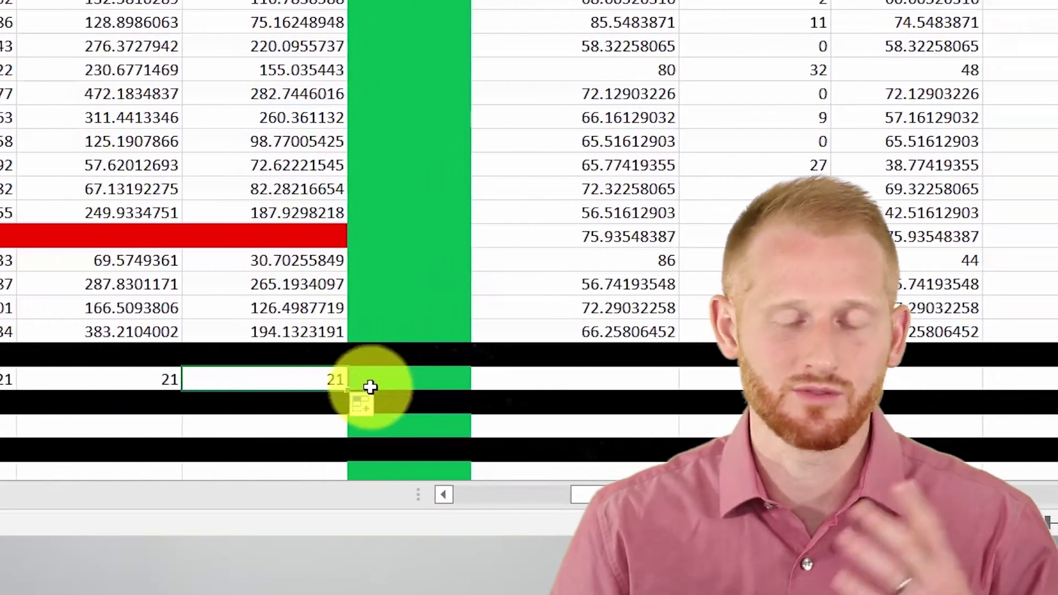
pyautogui.moveTo(260, 387)
pyautogui.mouseDown()
pyautogui.moveTo(357, 369)
pyautogui.moveTo(555, 397)
pyautogui.mouseUp()
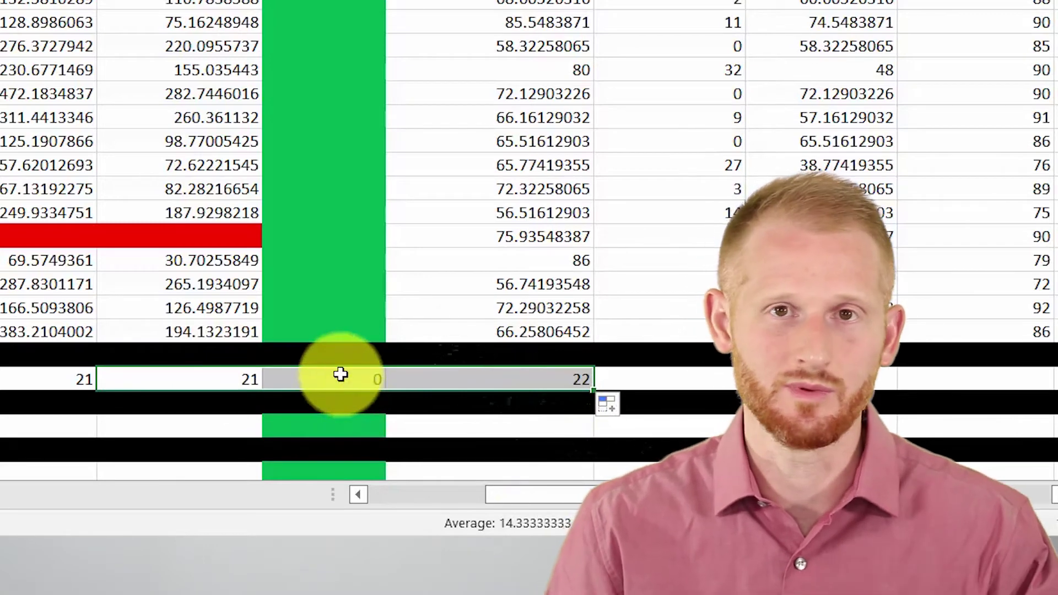
pyautogui.click(550, 379)
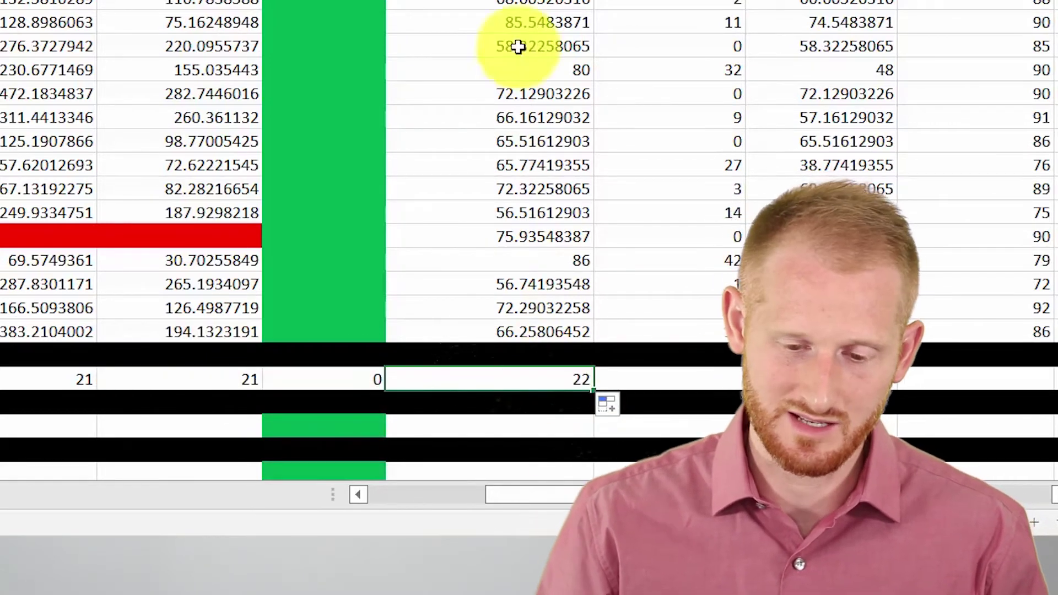
pyautogui.click(545, 236)
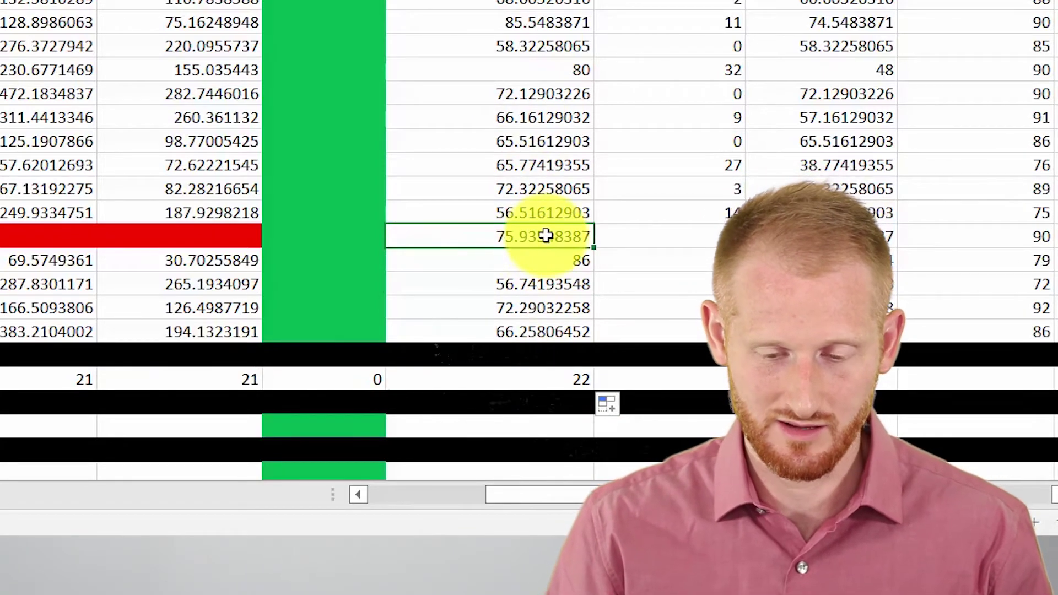
pyautogui.click(549, 378)
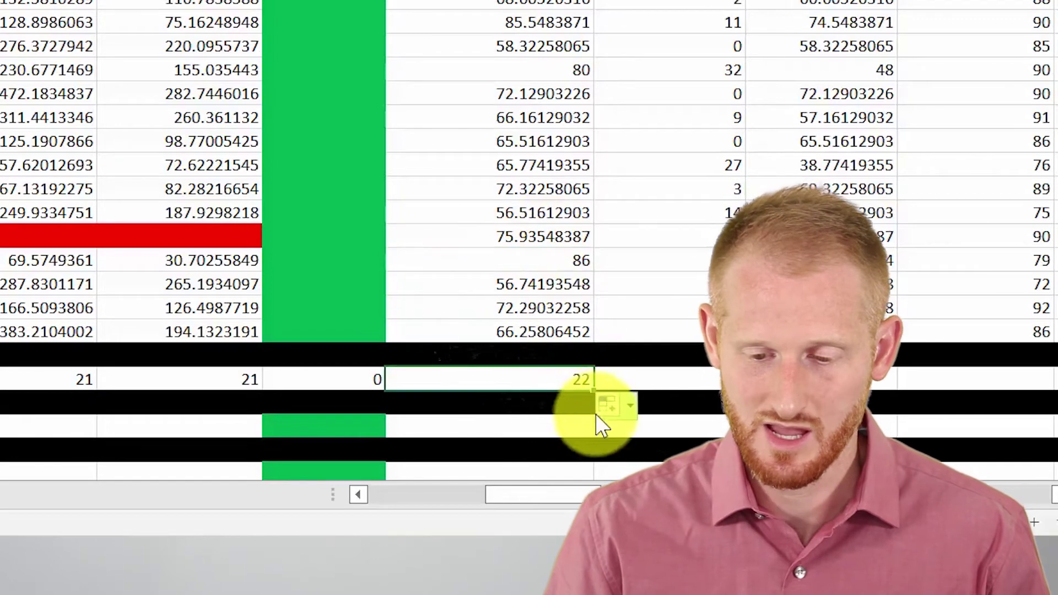
pyautogui.moveTo(593, 393); pyautogui.dragTo(677, 409)
pyautogui.moveTo(886, 398); pyautogui.dragTo(886, 398)
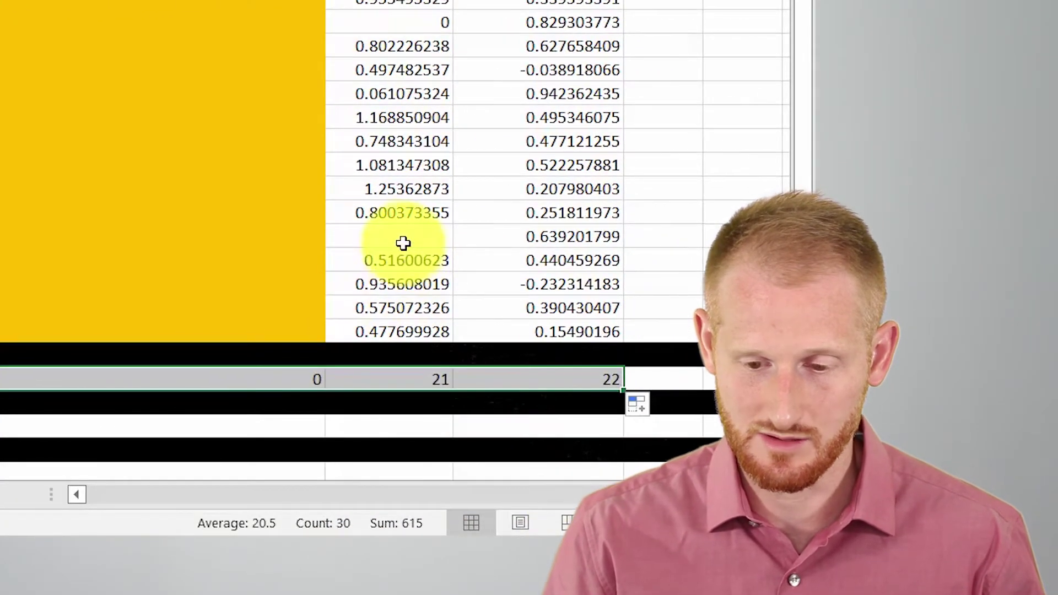
# Step: Fill the empty AQ19 cell red and return to the first columns
pyautogui.click(402, 240)
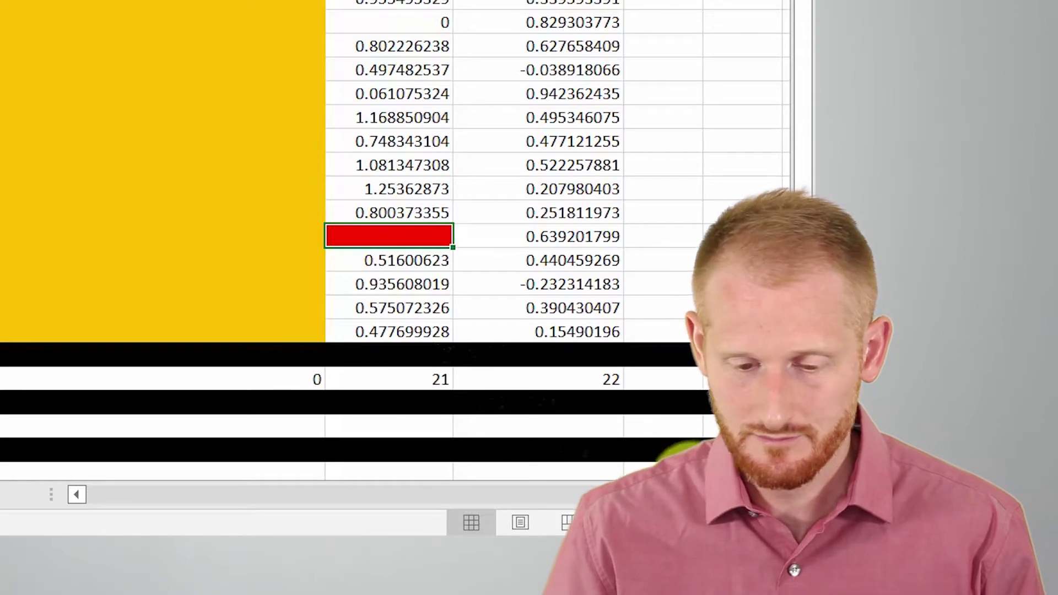
pyautogui.hscroll(-10, 432, 514)
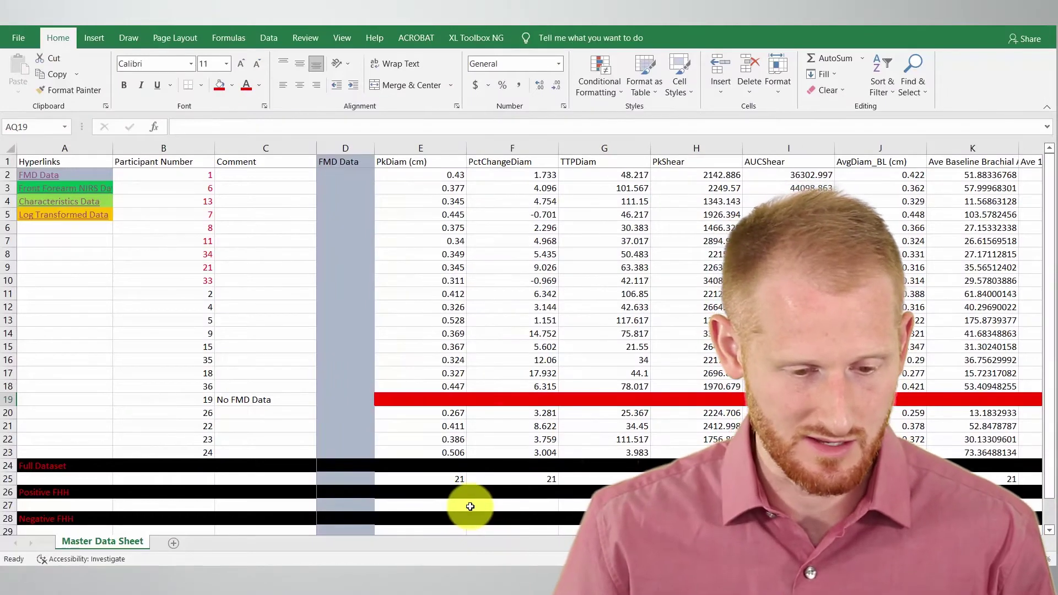
# Step: Enter =COUNTA(E2:E10) in E27, giving a Positive FHH count of 9
pyautogui.click(441, 503)
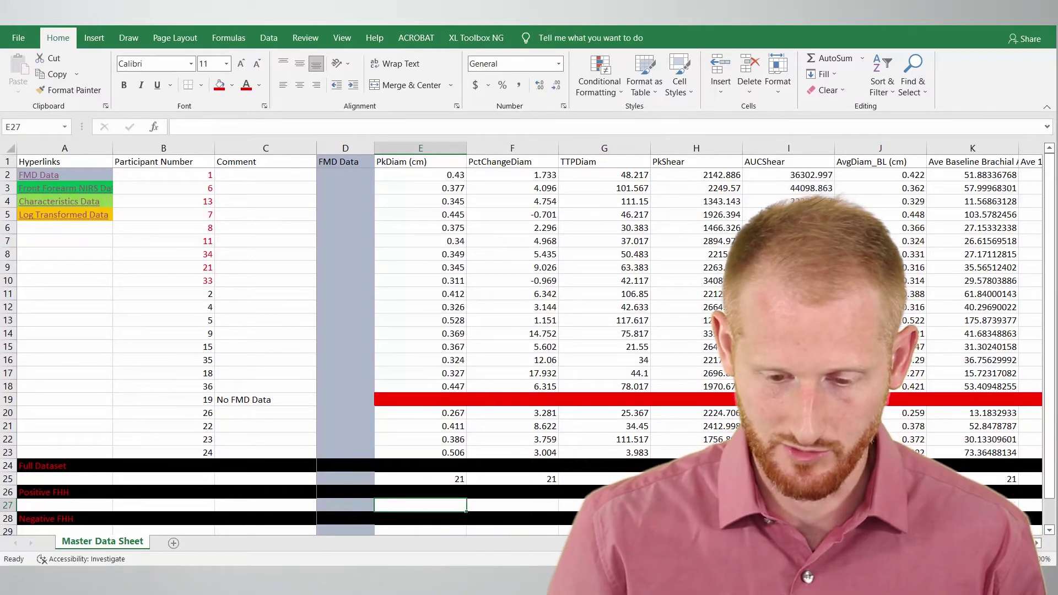
pyautogui.click(424, 507)
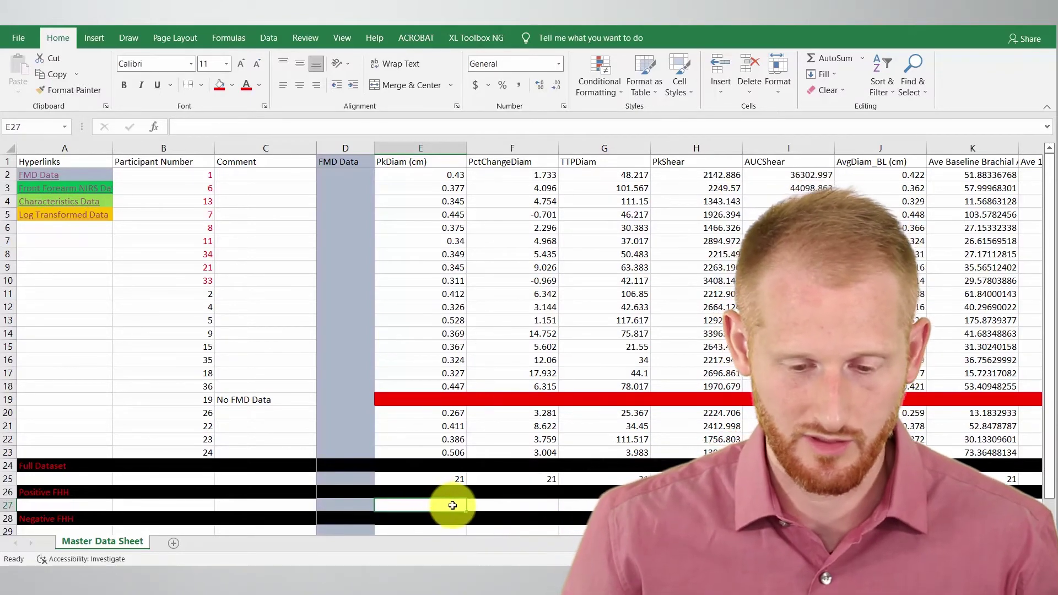
pyautogui.write('=')
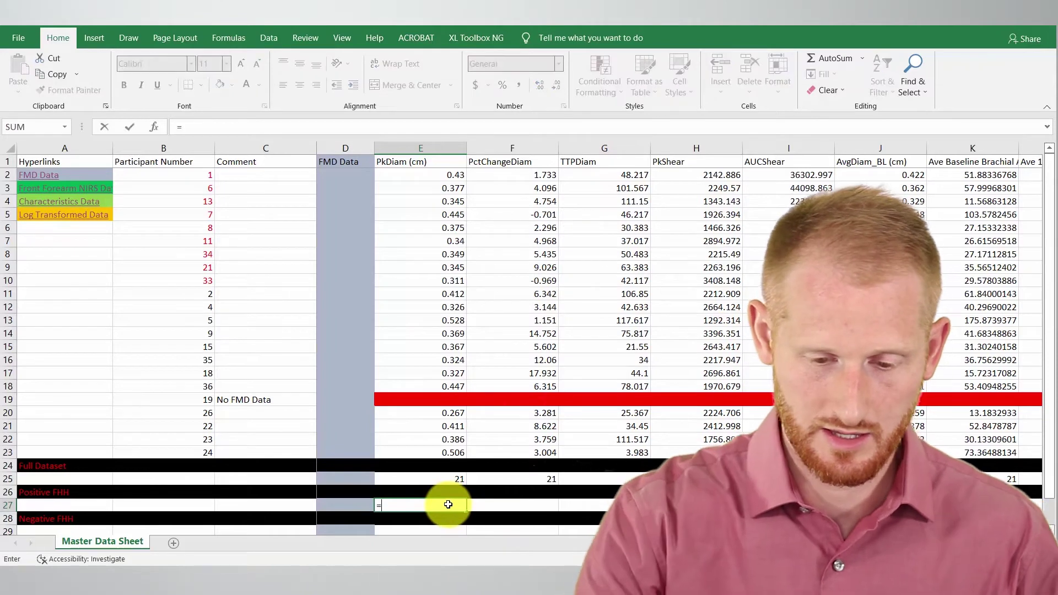
pyautogui.write('count')
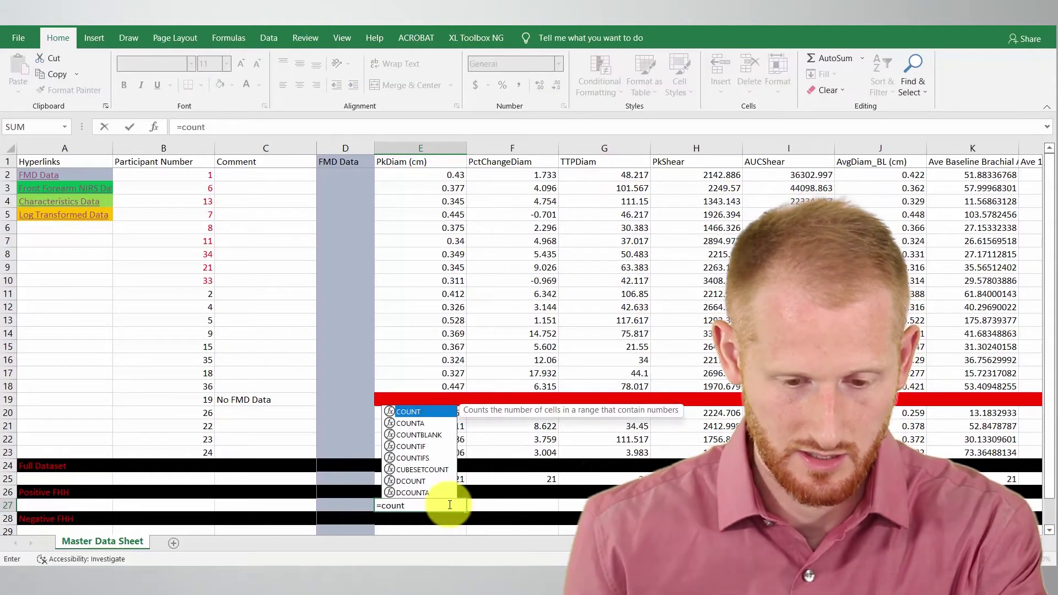
pyautogui.doubleClick(434, 422)
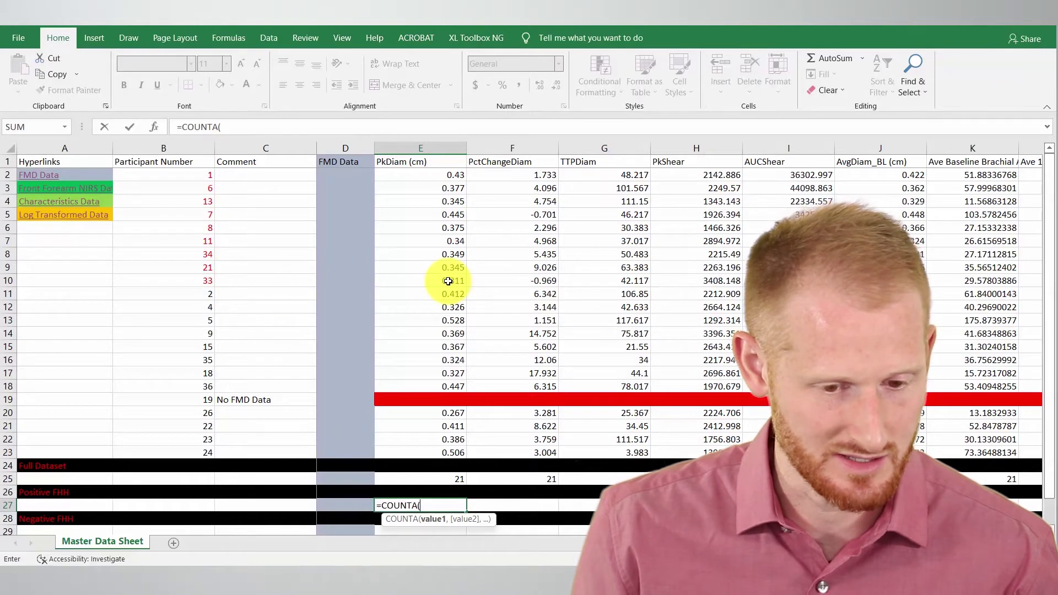
pyautogui.moveTo(448, 281); pyautogui.dragTo(432, 174)
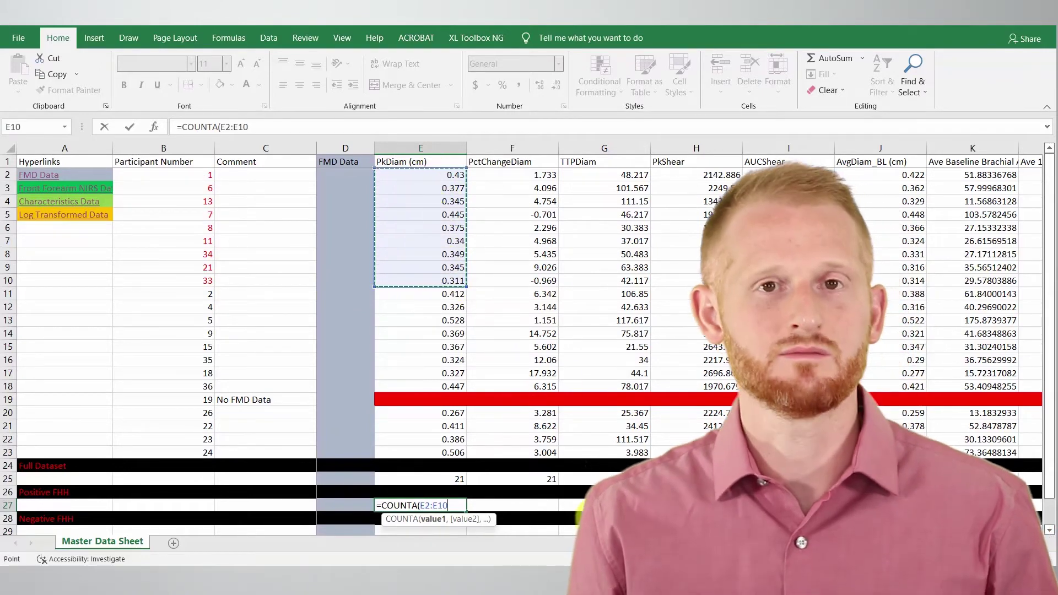
pyautogui.press('Return')
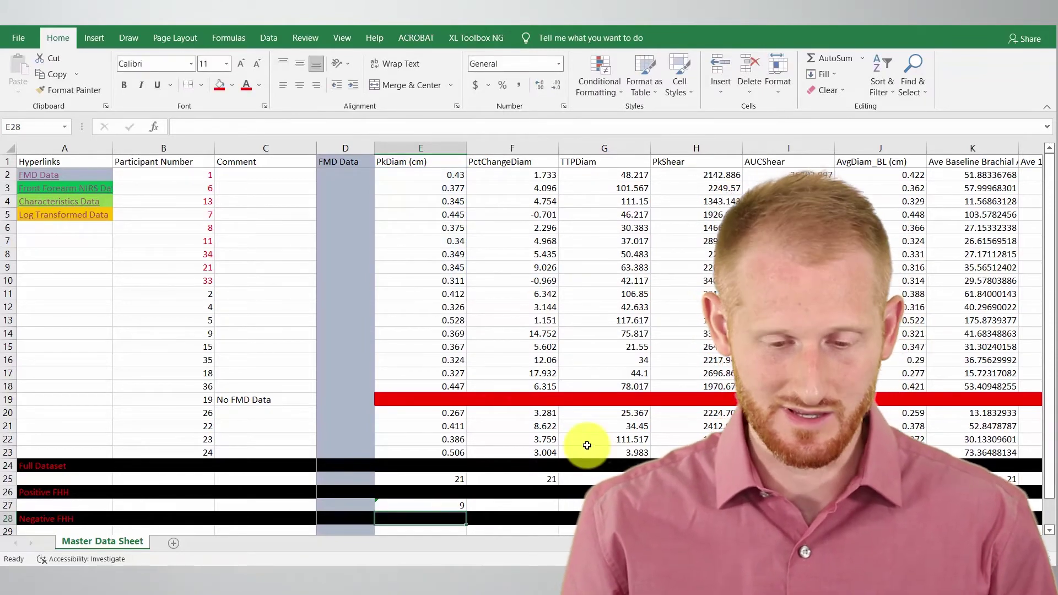
pyautogui.scroll(-2, 586, 445)
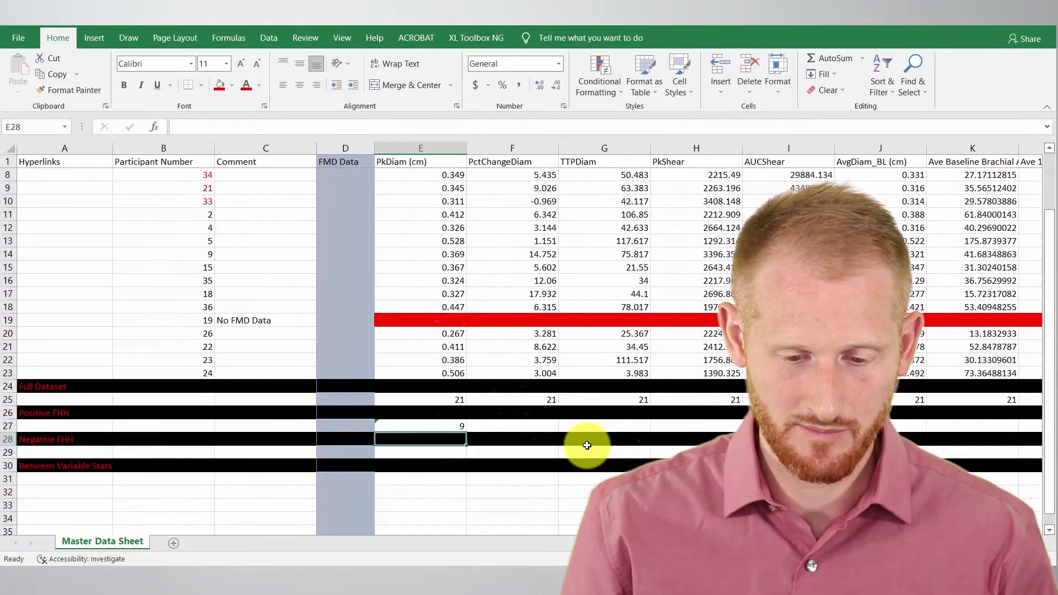
# Step: Enter =COUNTA(E11:E23) in E29, giving a Negative FHH count of 12
pyautogui.click(457, 455)
pyautogui.write('=')
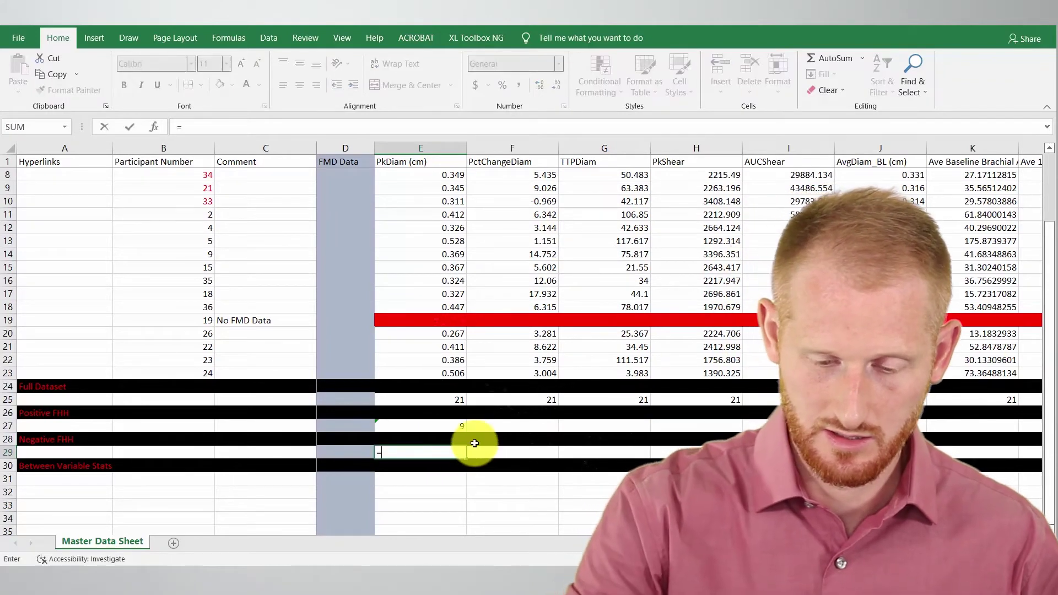
pyautogui.write('count')
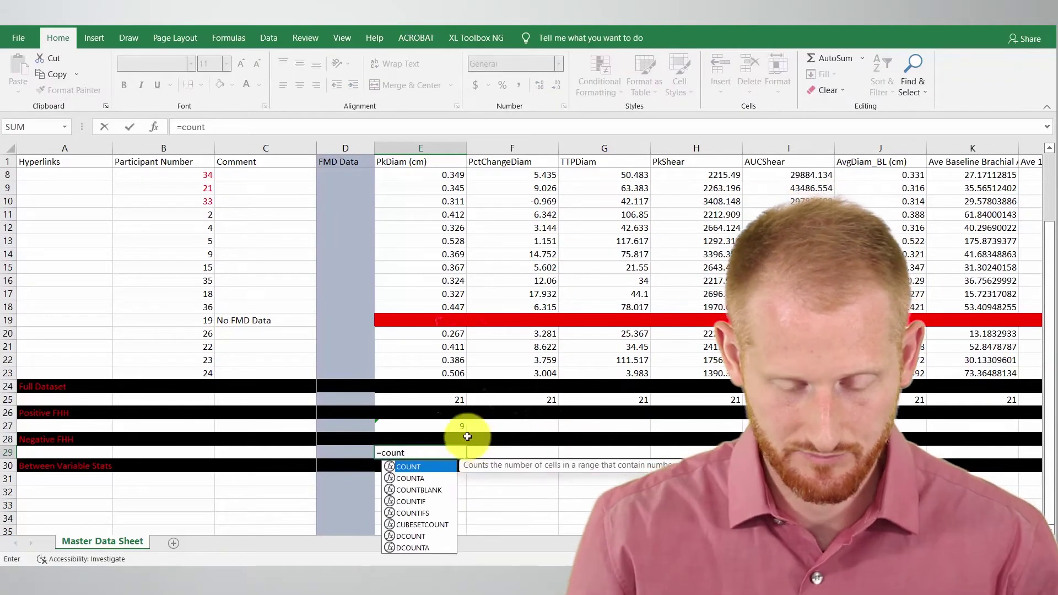
pyautogui.doubleClick(434, 478)
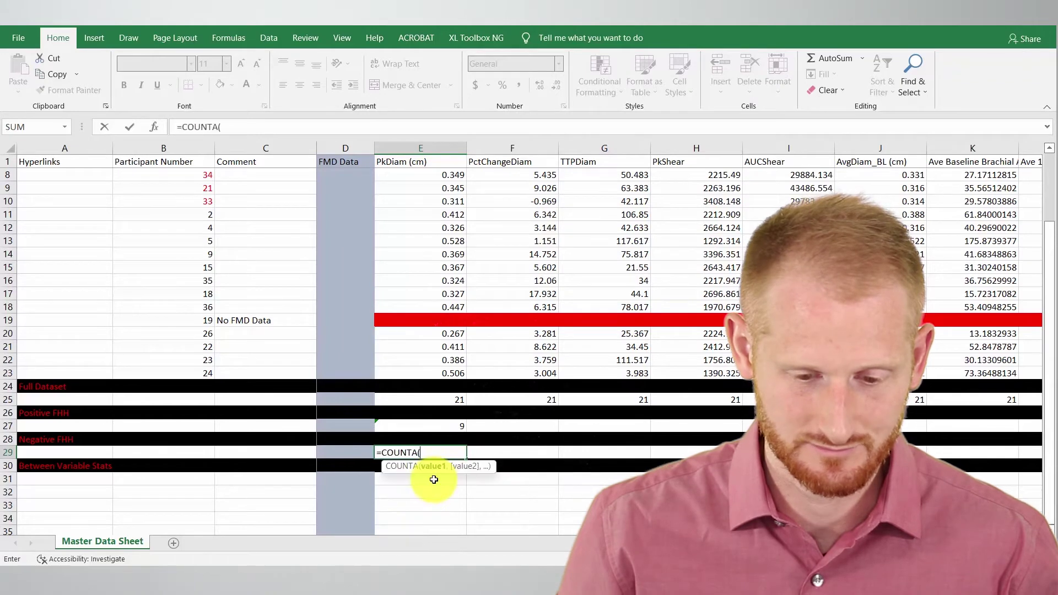
pyautogui.moveTo(452, 379); pyautogui.dragTo(437, 218)
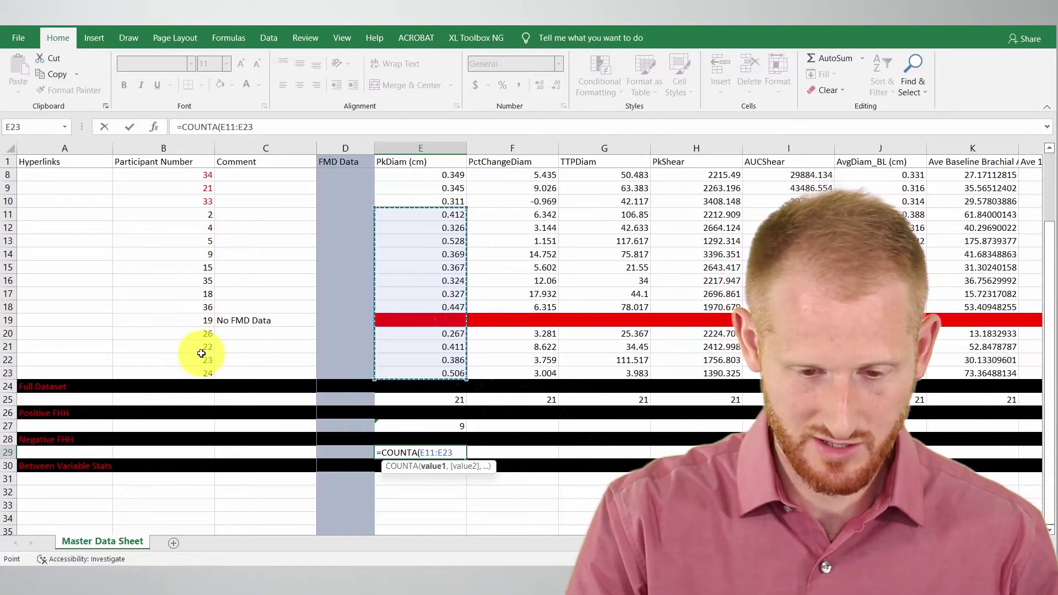
pyautogui.press('Return')
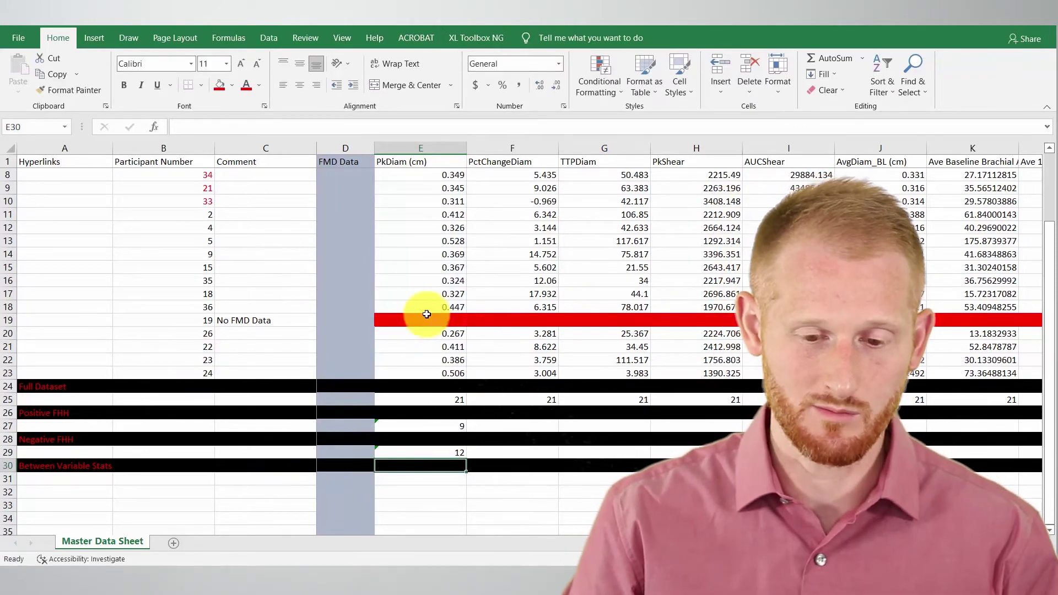
# Step: Fill the E27:E29 group counts right across every data column
pyautogui.moveTo(449, 421)
pyautogui.mouseDown()
pyautogui.moveTo(463, 432)
pyautogui.moveTo(462, 458)
pyautogui.moveTo(1052, 446)
pyautogui.moveTo(915, 439)
pyautogui.mouseUp()
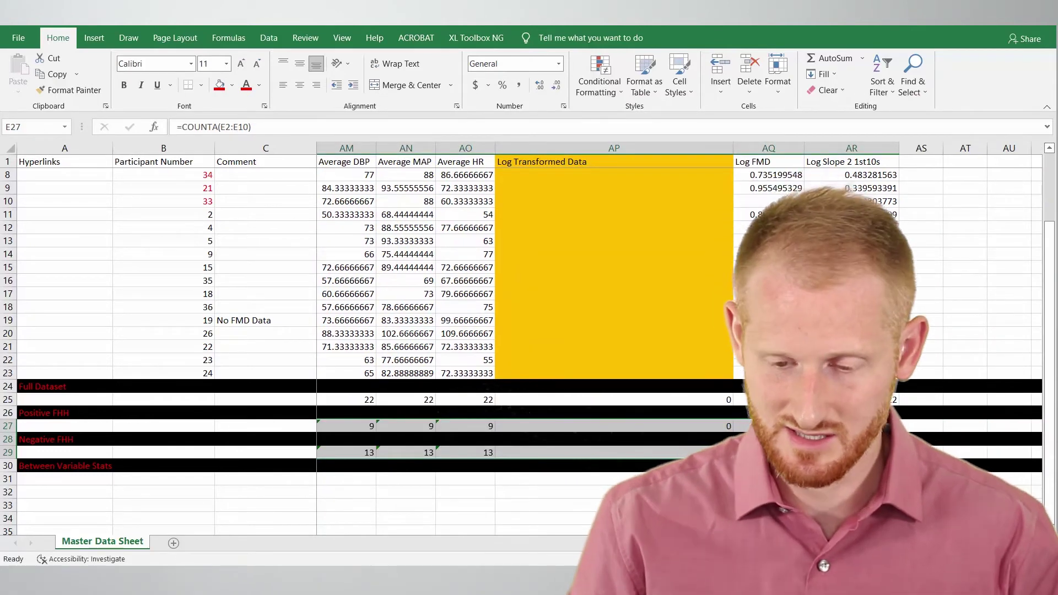
pyautogui.hscroll(-10, 678, 330)
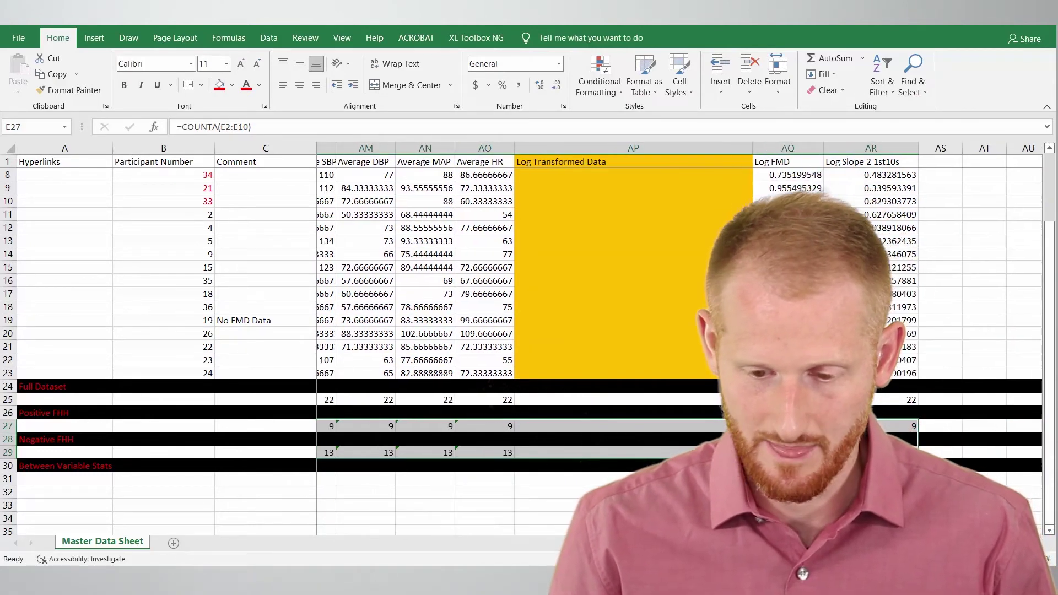
pyautogui.hscroll(-5, 678, 331)
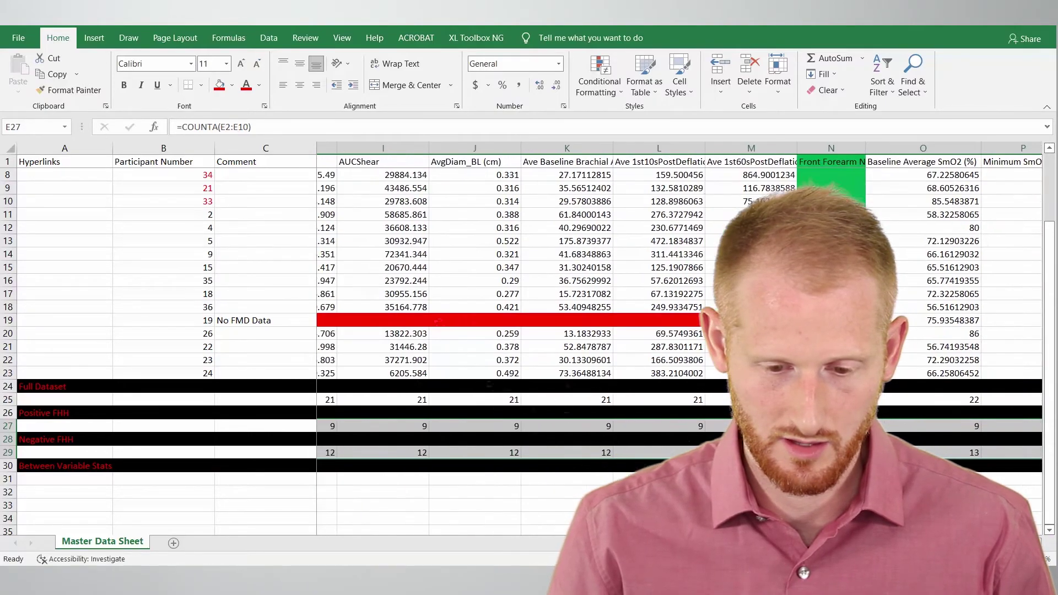
pyautogui.hscroll(4, 678, 331)
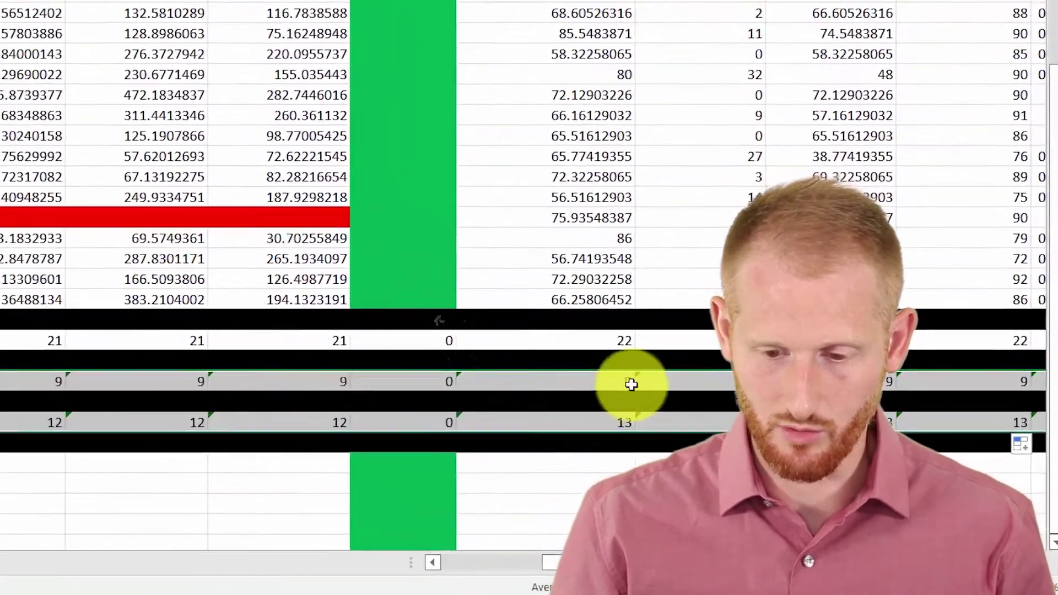
# Step: Spot-check the copied Positive and Negative FHH counts, including column O
pyautogui.click(683, 418)
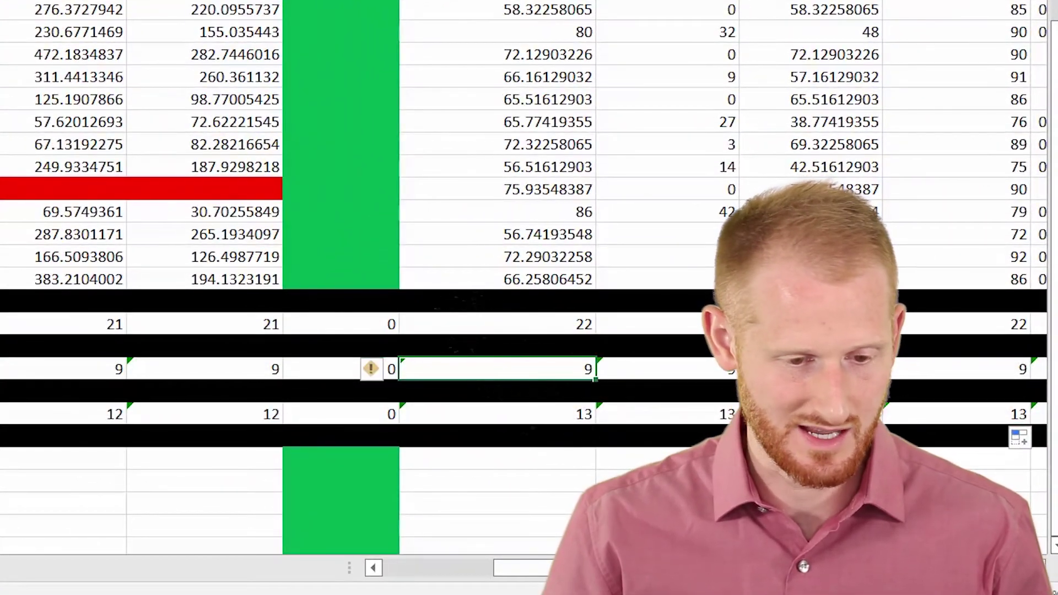
pyautogui.click(1, 189)
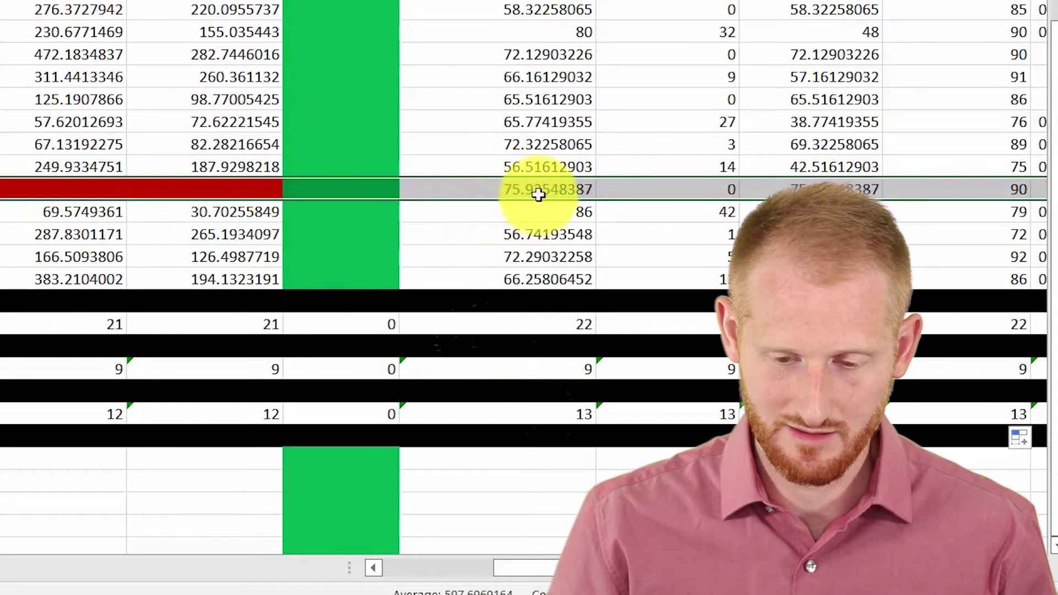
pyautogui.click(566, 414)
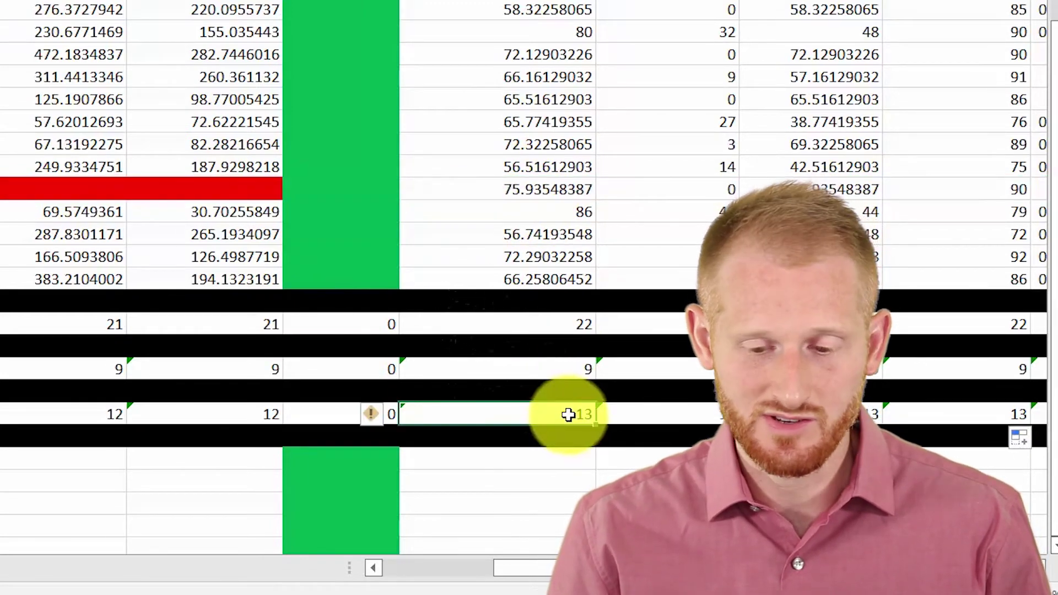
pyautogui.click(562, 366)
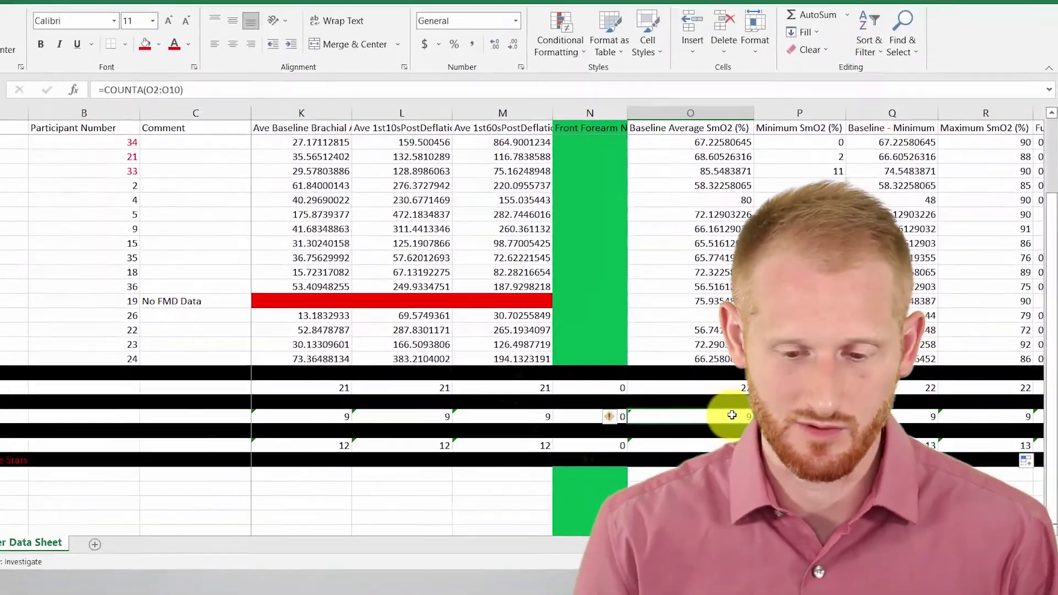
pyautogui.hscroll(15, 606, 275)
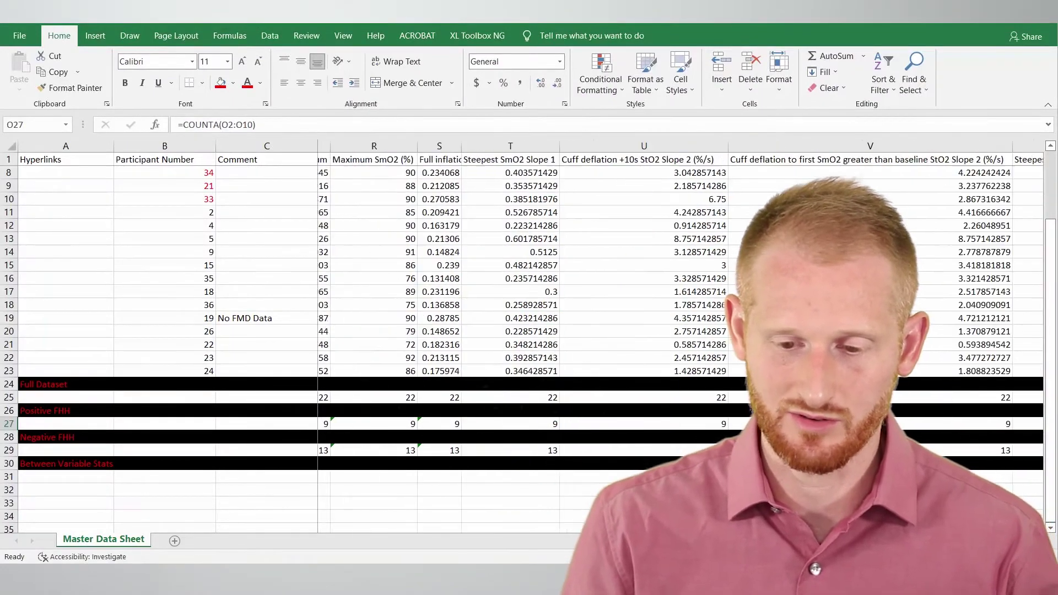
pyautogui.hscroll(-20, 606, 276)
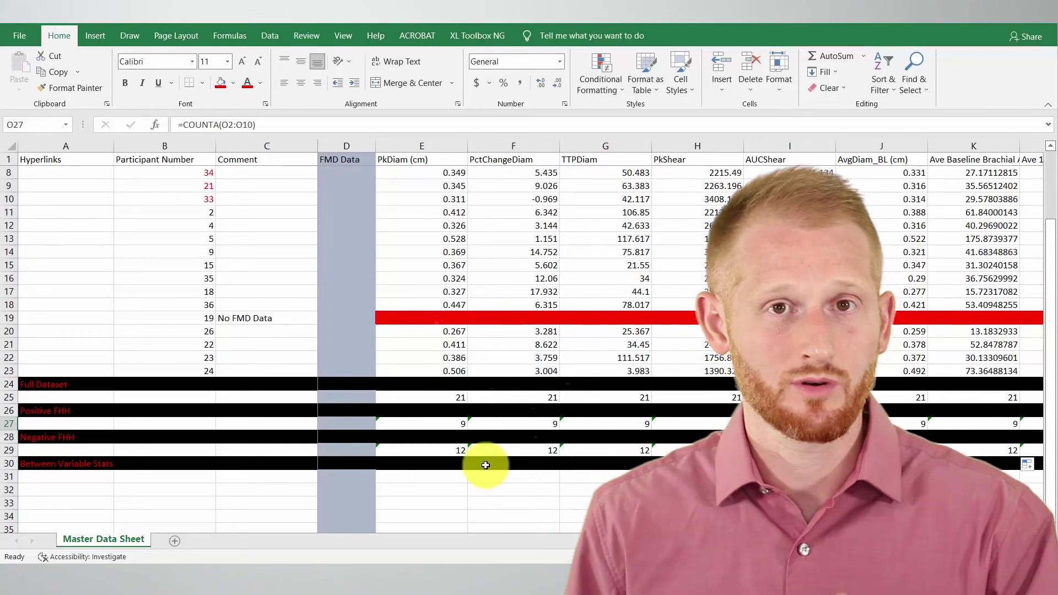
# Step: Label the full-dataset count row 'n=' in column A, replacing an initial 'Count' label
pyautogui.click(66, 399)
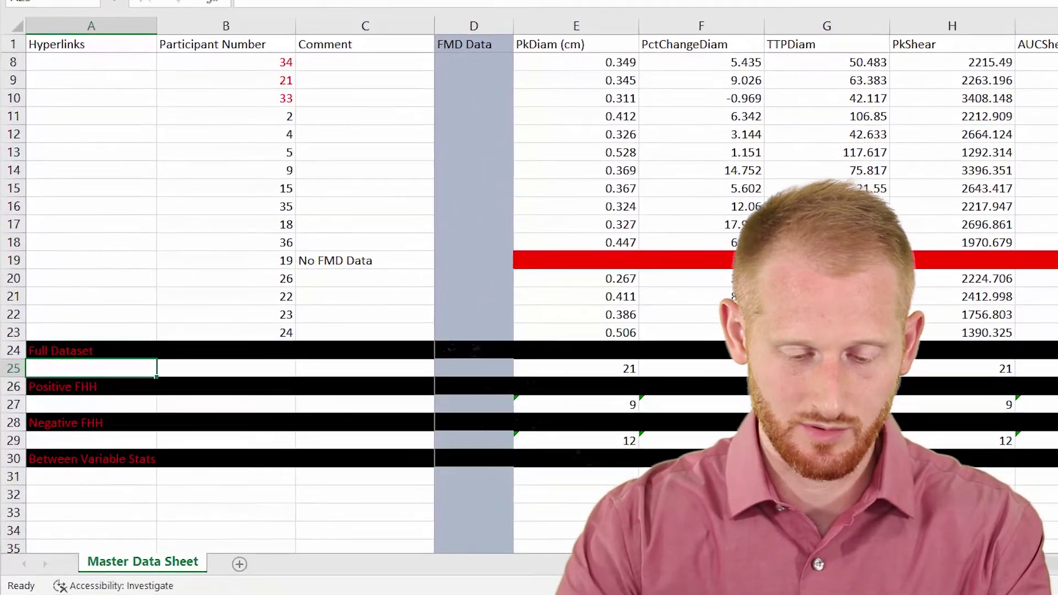
pyautogui.write('Count')
pyautogui.press('Return')
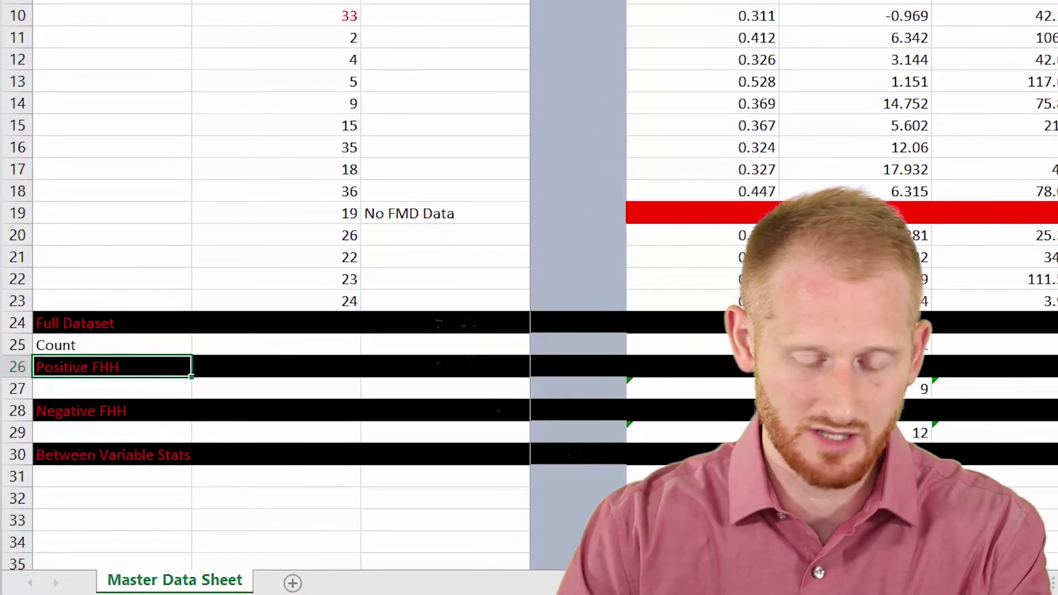
pyautogui.click(110, 345)
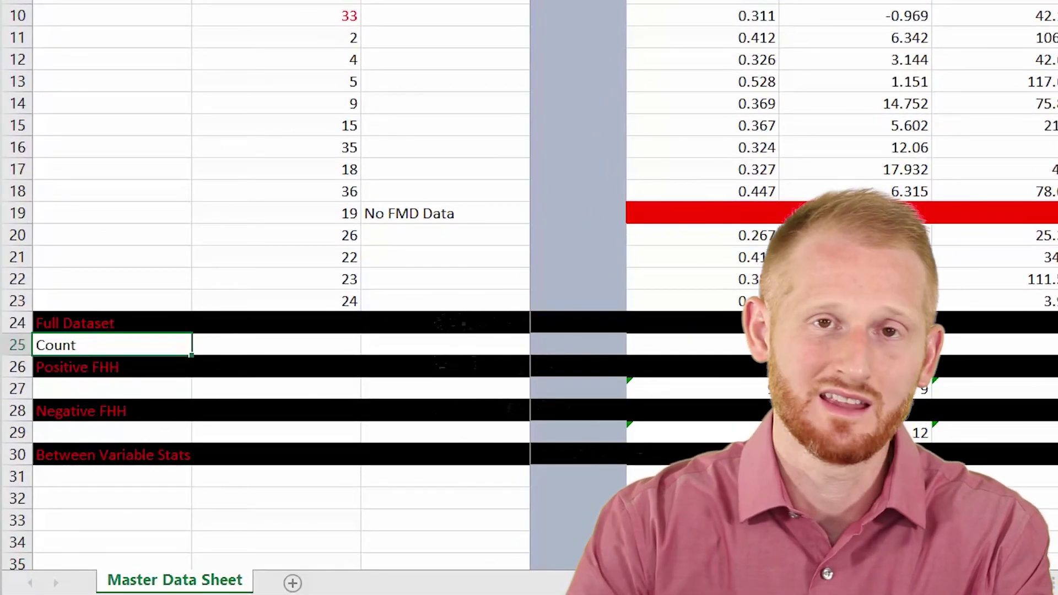
pyautogui.write('n')
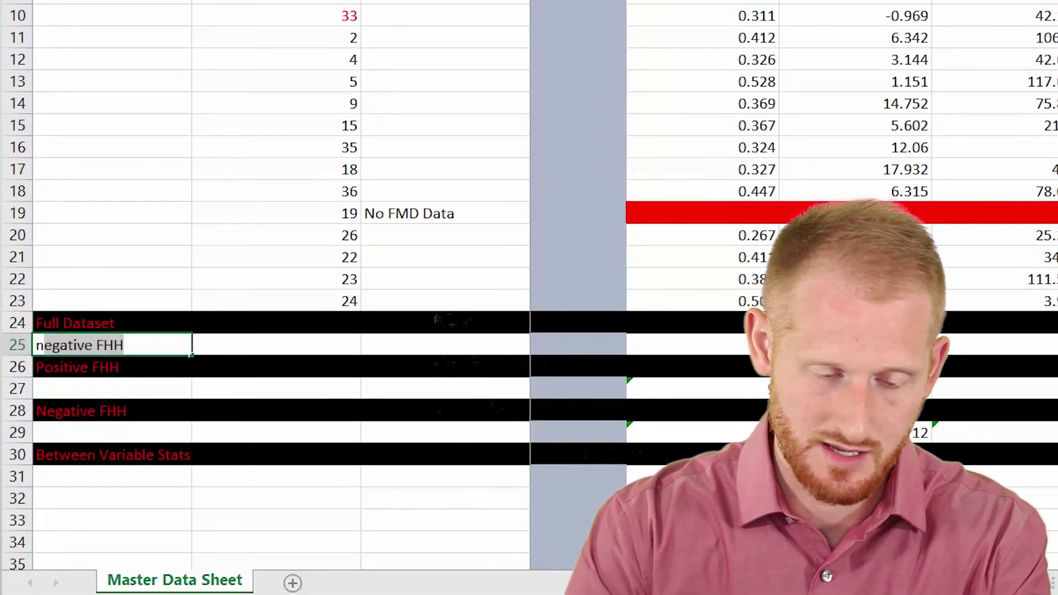
pyautogui.write('=')
pyautogui.press('Return')
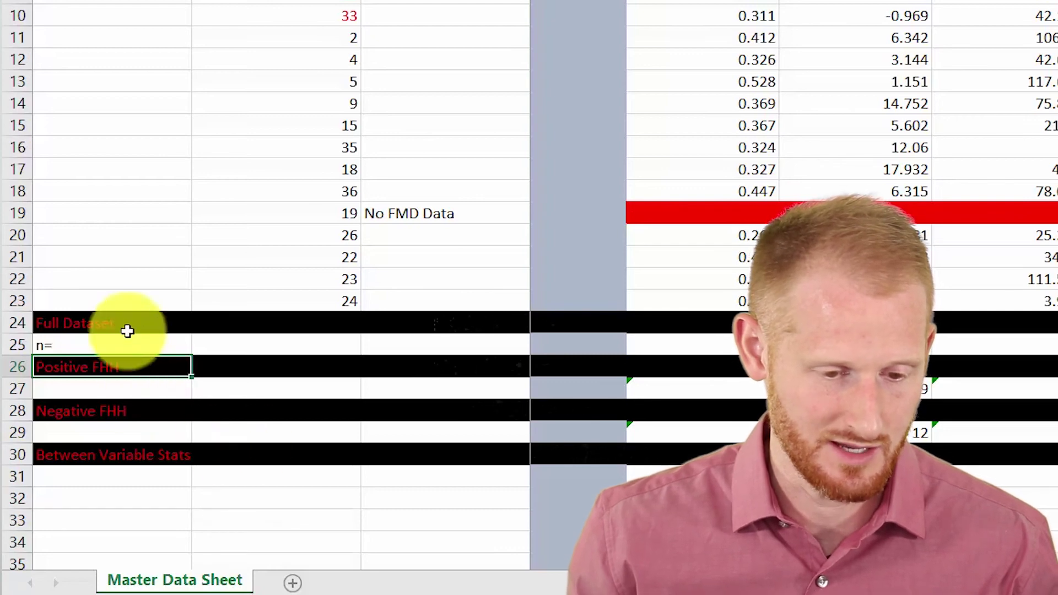
# Step: Copy the 'n=' label onto the Positive FHH and Negative FHH count rows
pyautogui.click(127, 343)
pyautogui.hotkey('ctrl', 'c')
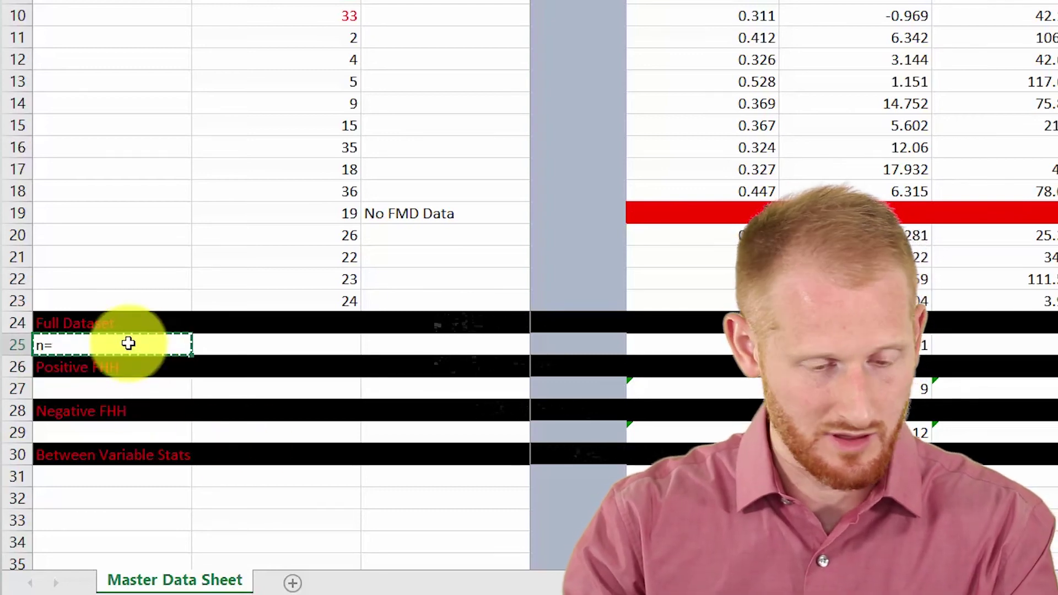
pyautogui.press('Down')
pyautogui.press('Down')
pyautogui.hotkey('ctrl', 'v')
pyautogui.press('Down')
pyautogui.press('Down')
pyautogui.hotkey('ctrl', 'v')
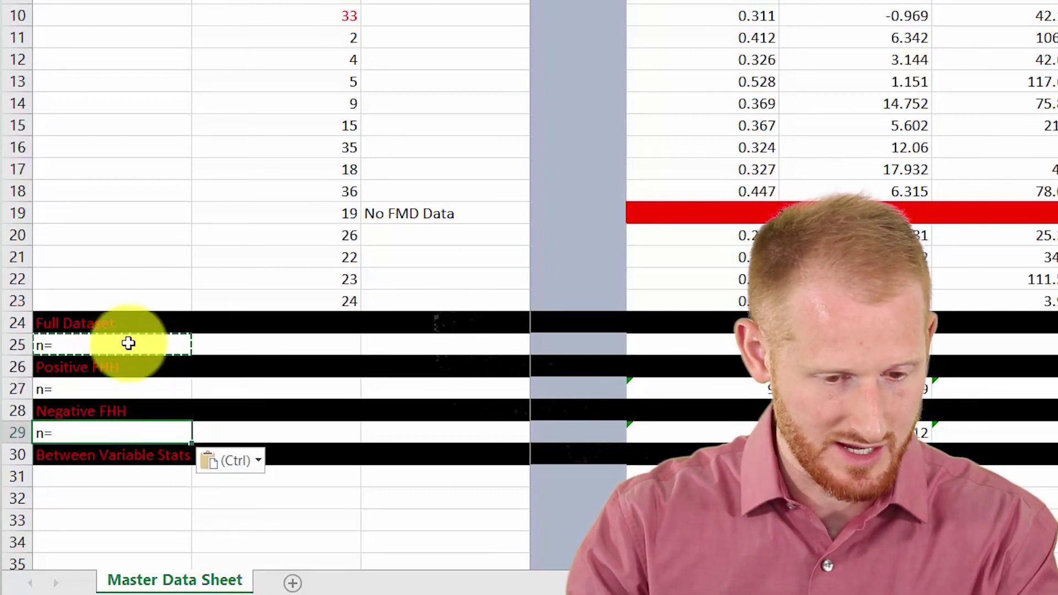